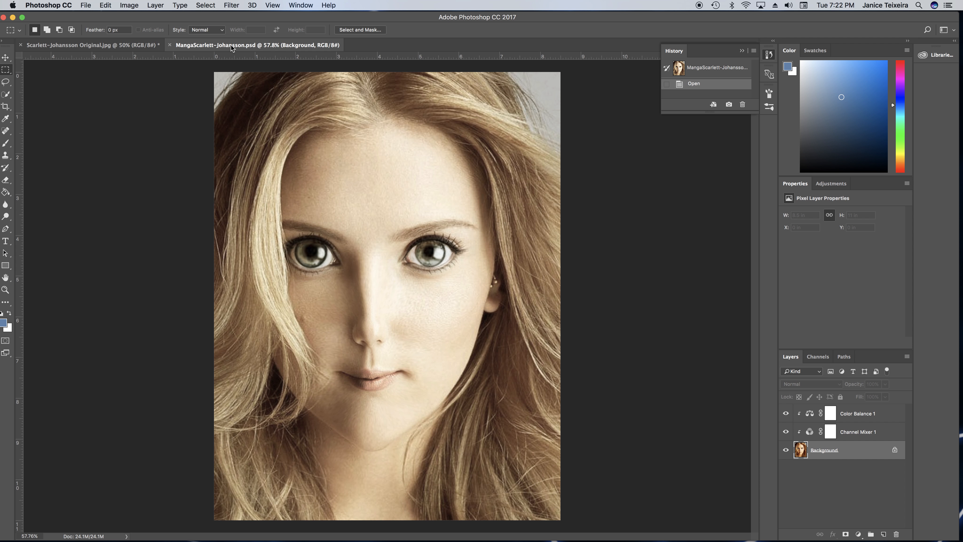
Compare the original portrait with the finished manga version and check the original document's image size
click(83, 46)
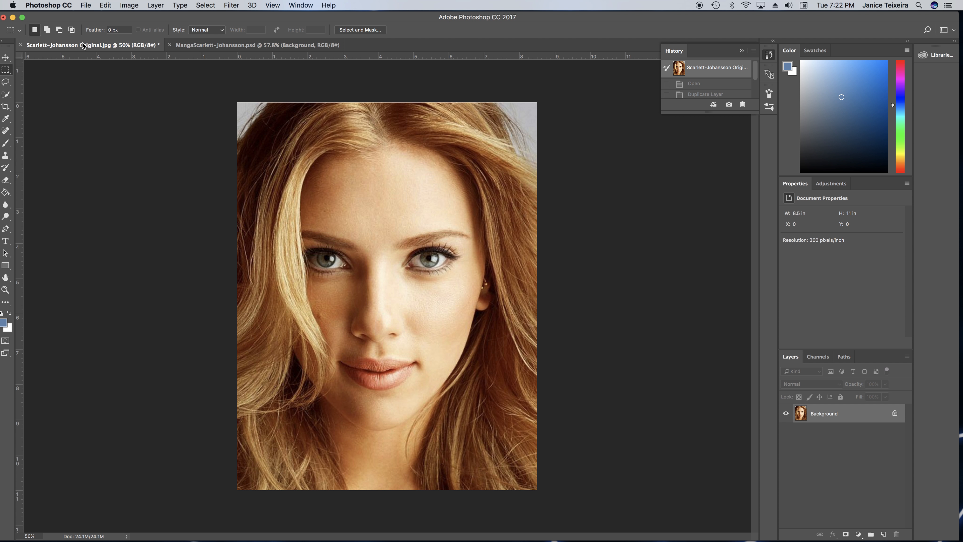
click(201, 45)
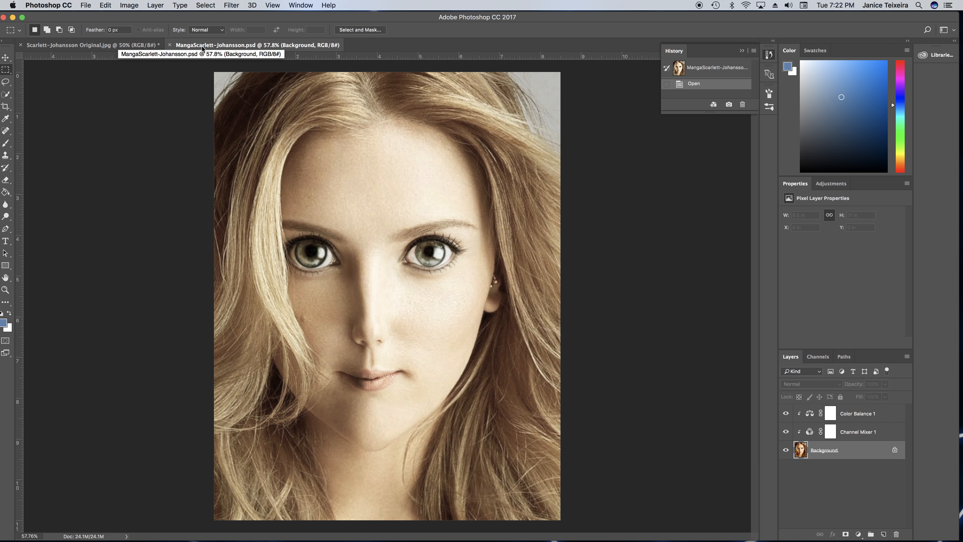
click(112, 46)
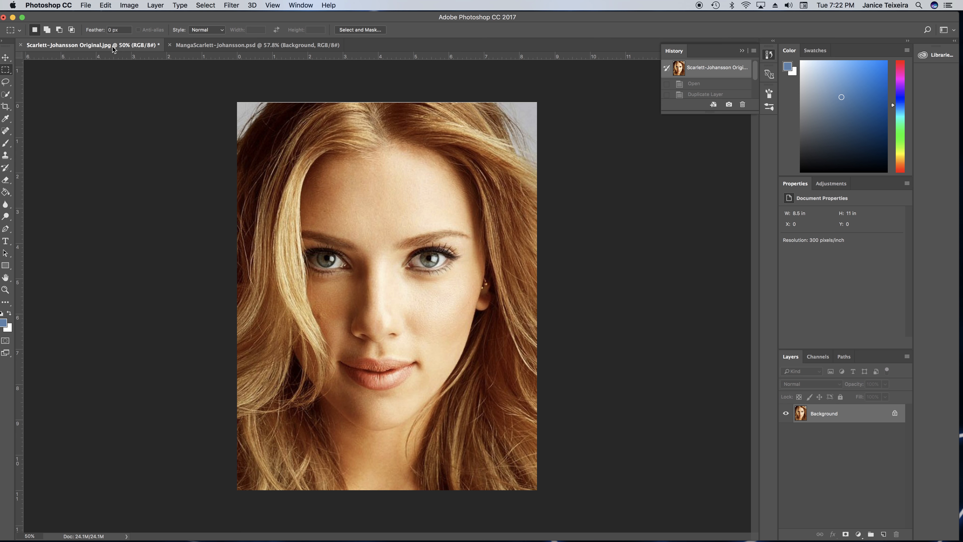
click(129, 5)
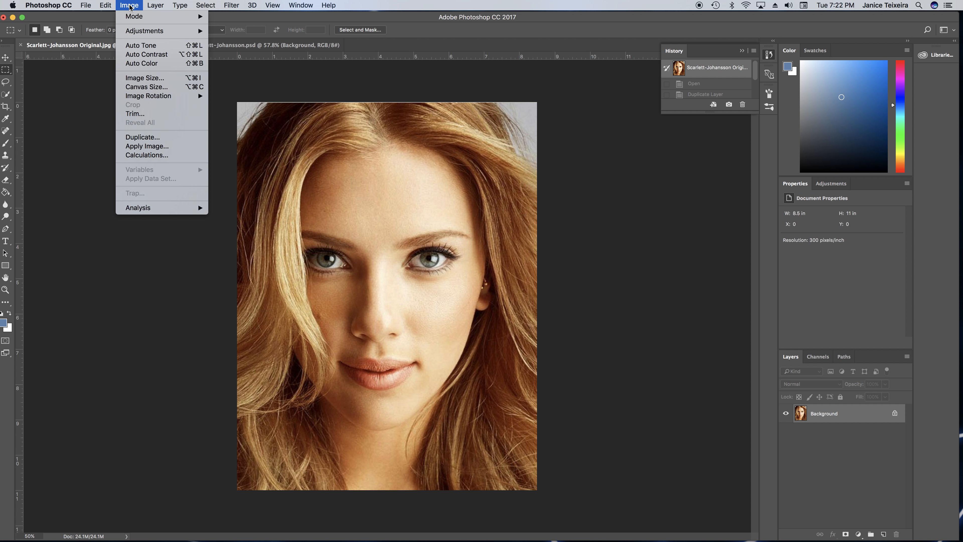
click(151, 78)
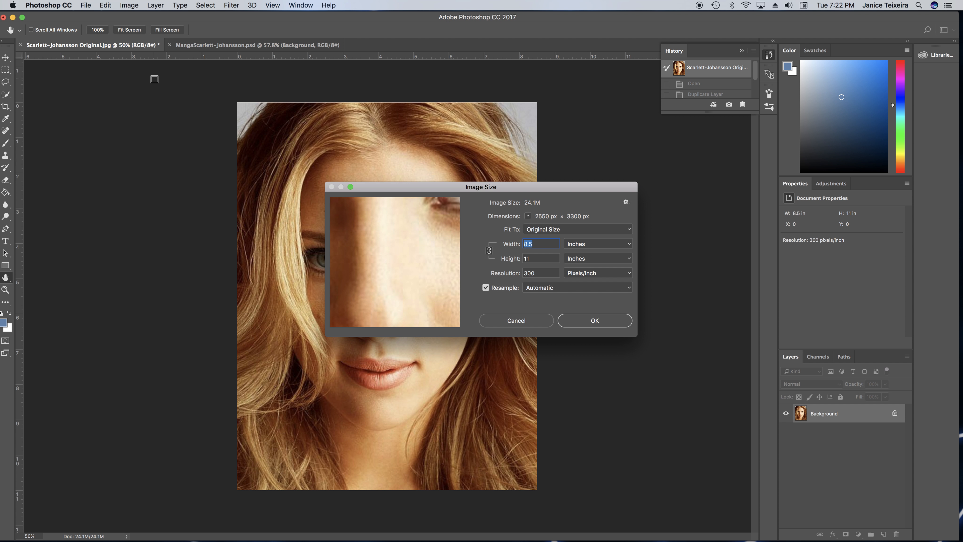
click(599, 323)
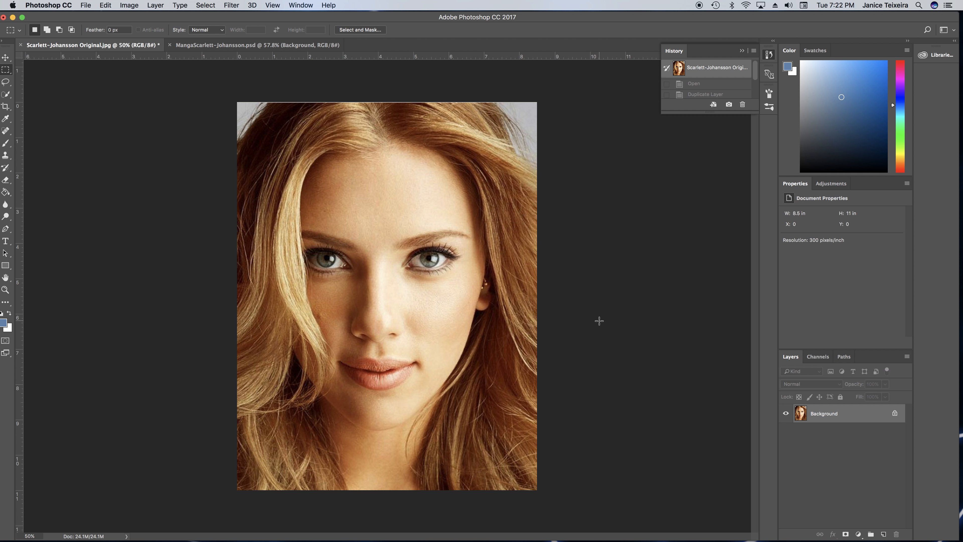
click(224, 47)
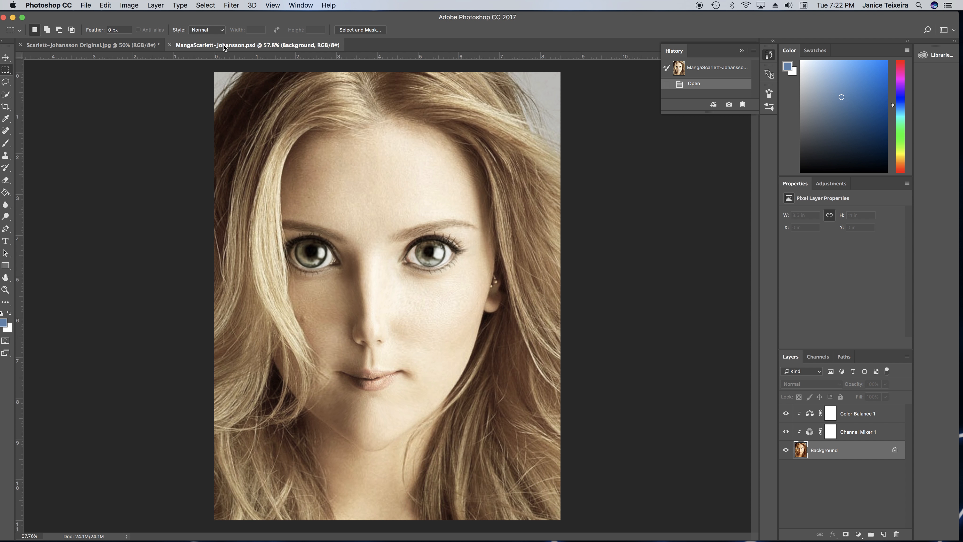
click(123, 46)
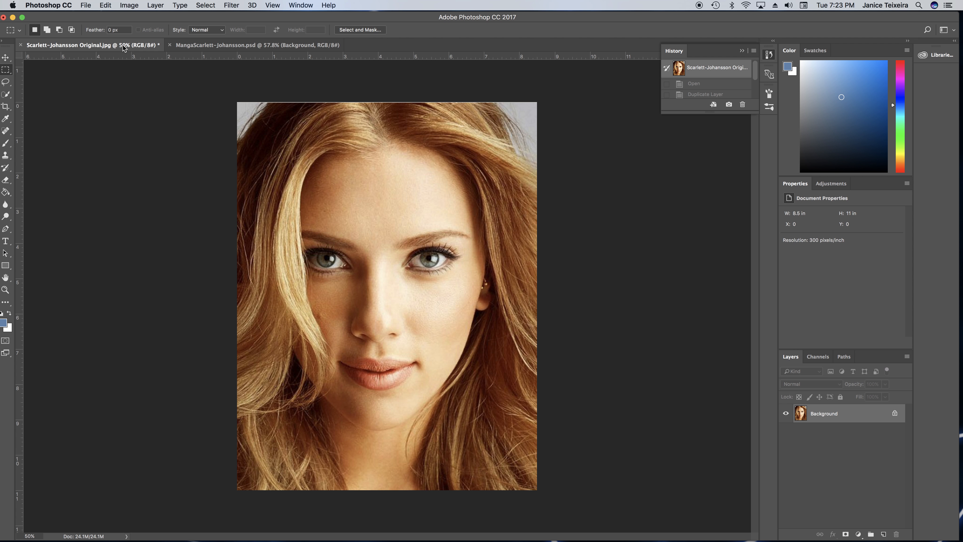
Duplicate the Background layer and turn the Background itself into a locked layer named Original
drag(847, 416, 885, 534)
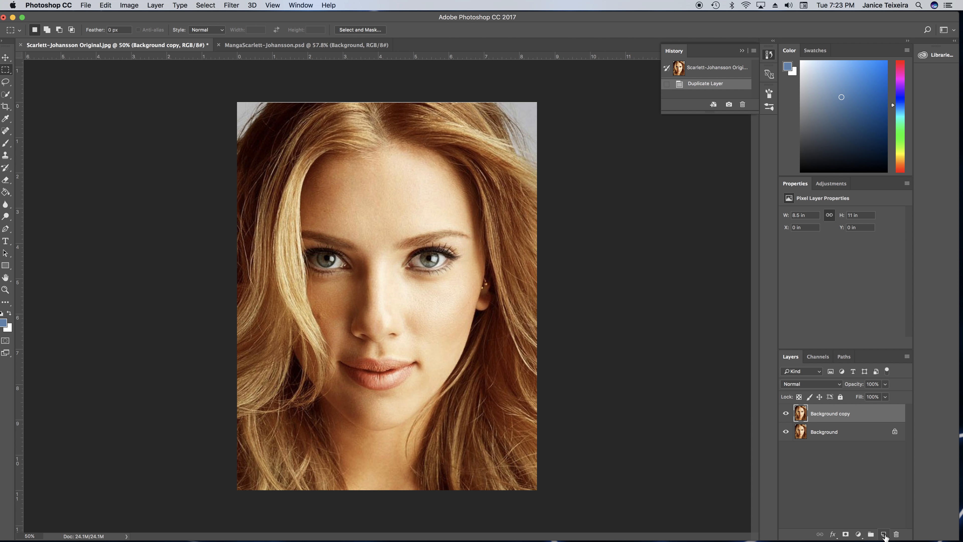
double_click(822, 433)
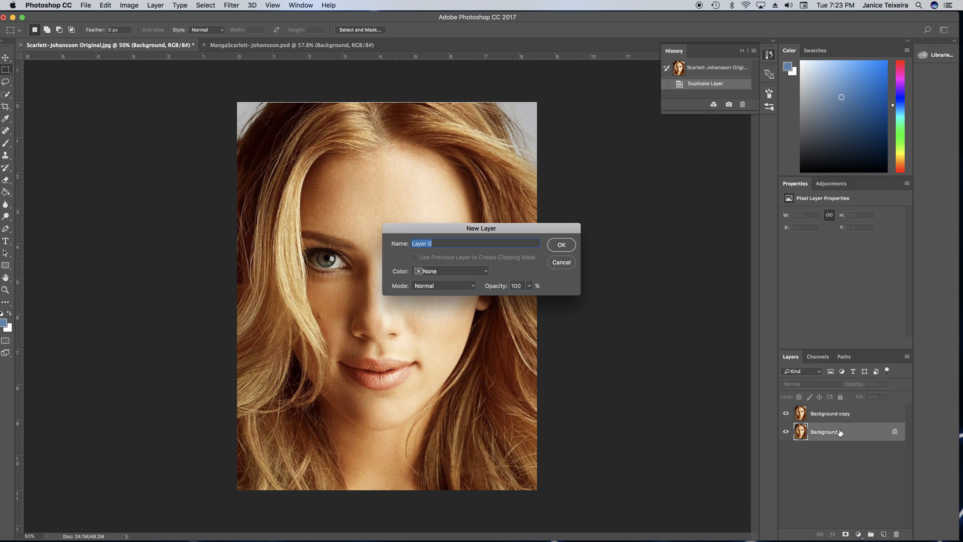
text(Original)
click(568, 245)
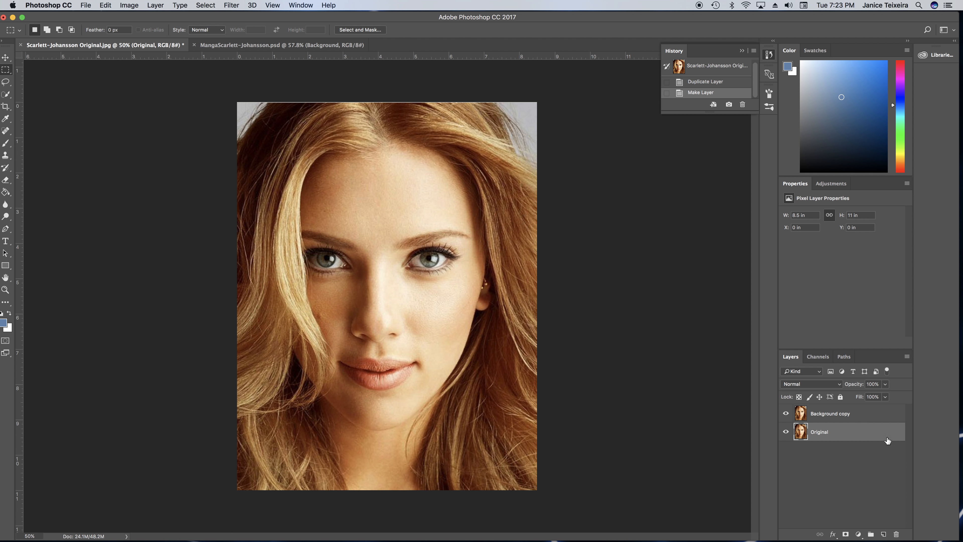
click(840, 397)
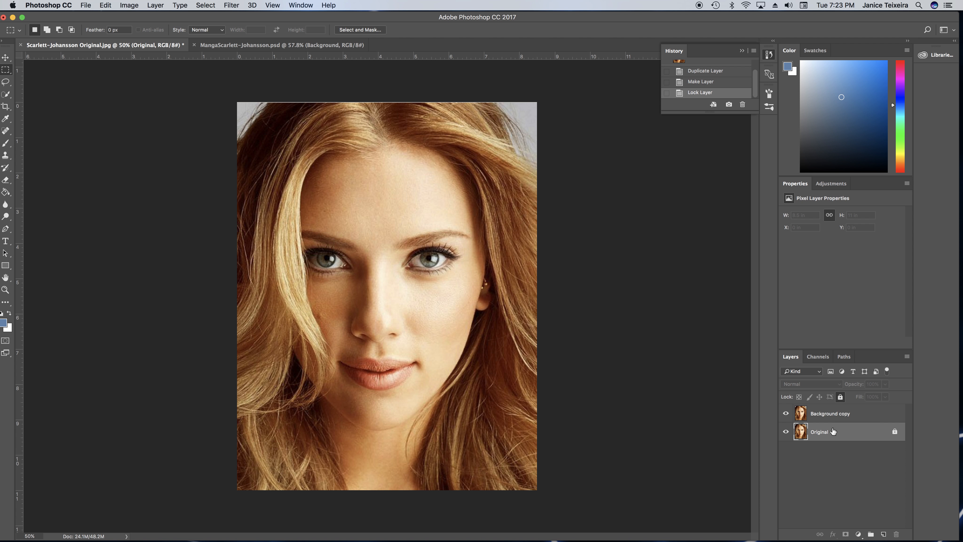
Rename the Background copy layer as Manga
double_click(828, 414)
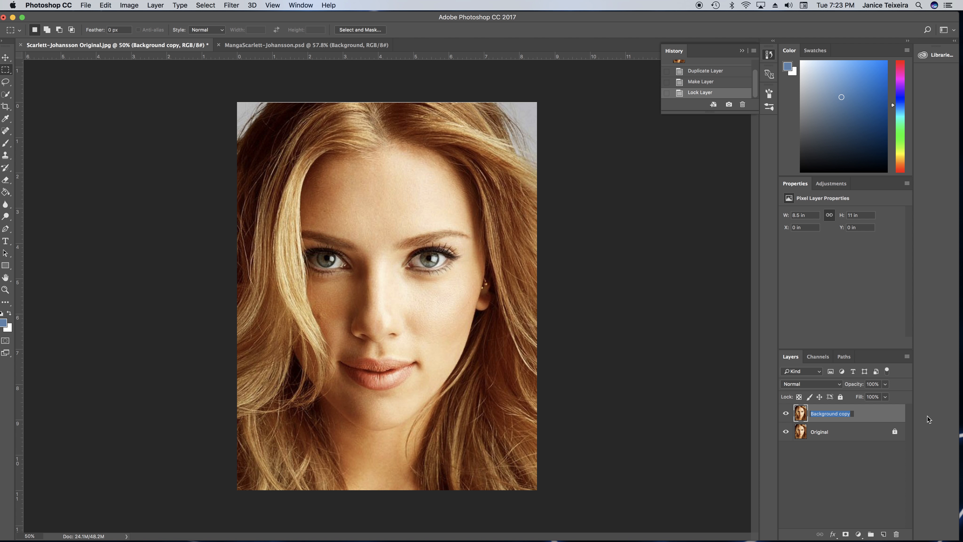
text(Manga)
click(867, 415)
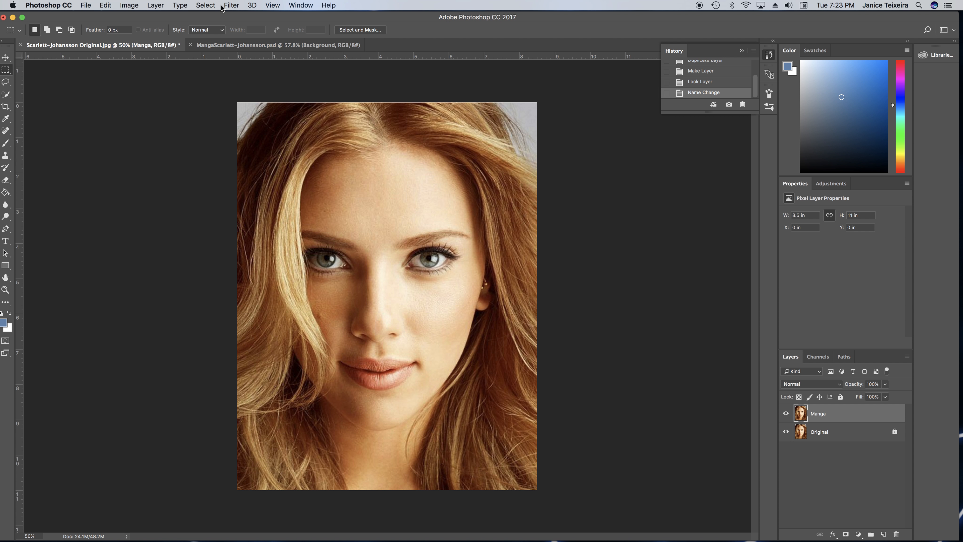
Start the Liquify filter on the Manga layer and set the linked Eye Size of both eyes to 100
click(231, 5)
click(251, 82)
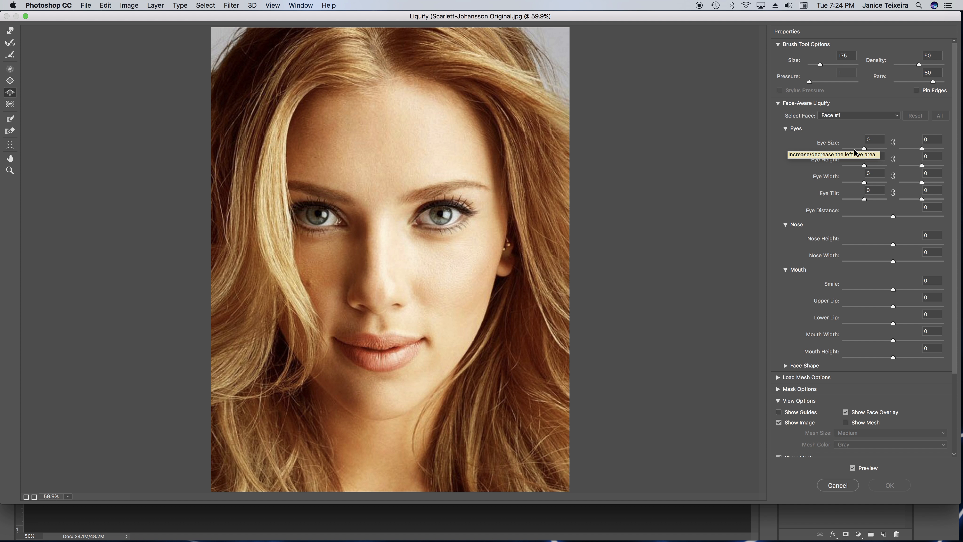
click(893, 142)
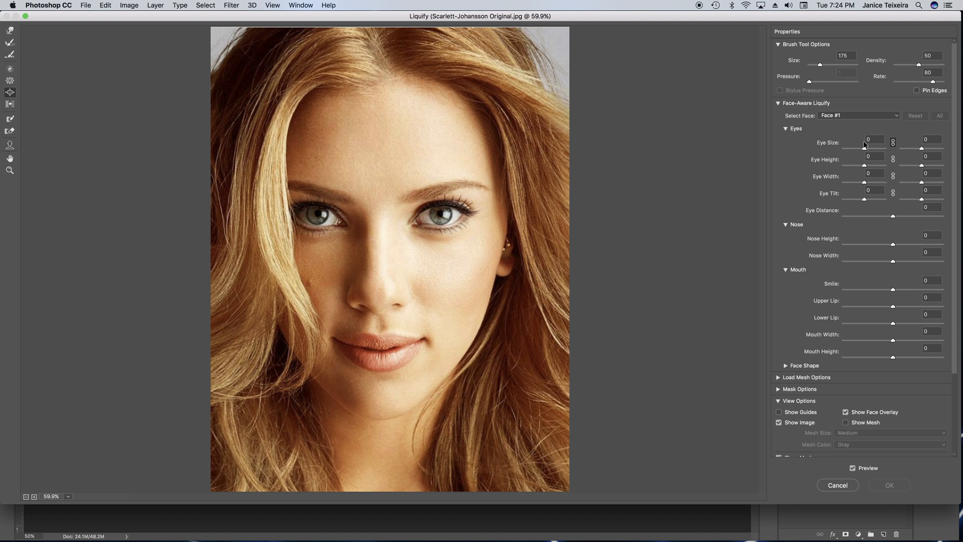
drag(864, 150, 892, 150)
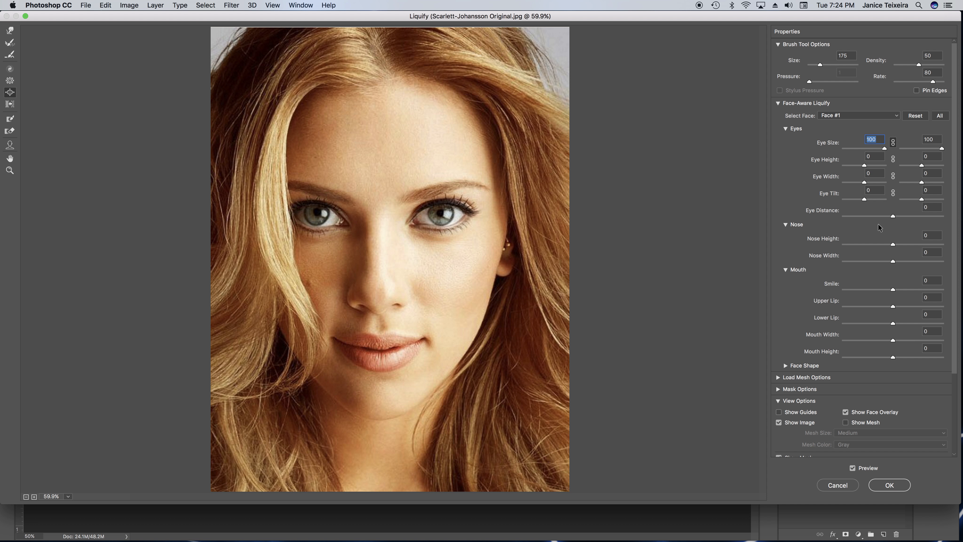
Set the face's Nose Width, Mouth Width and Nose Height each to -100 in Liquify
drag(892, 262, 822, 266)
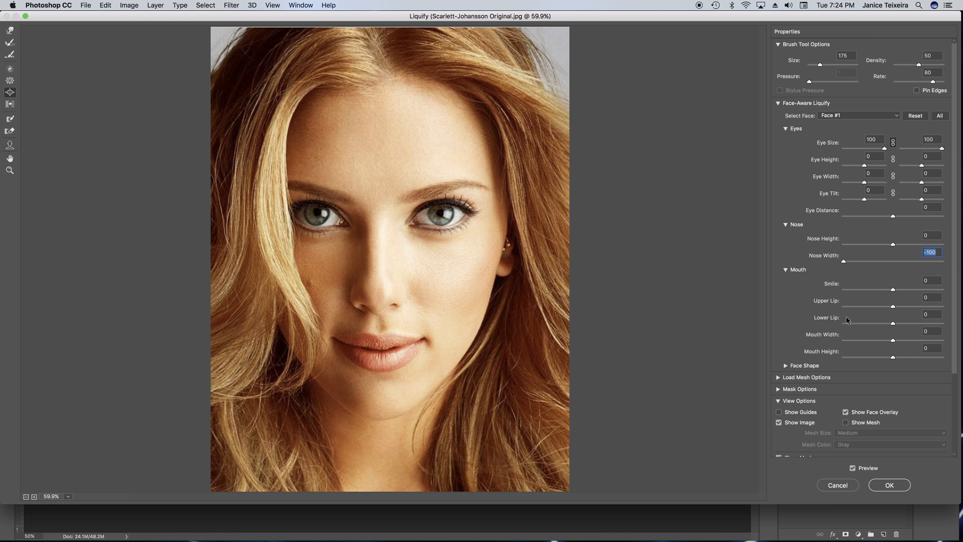
drag(893, 341, 842, 341)
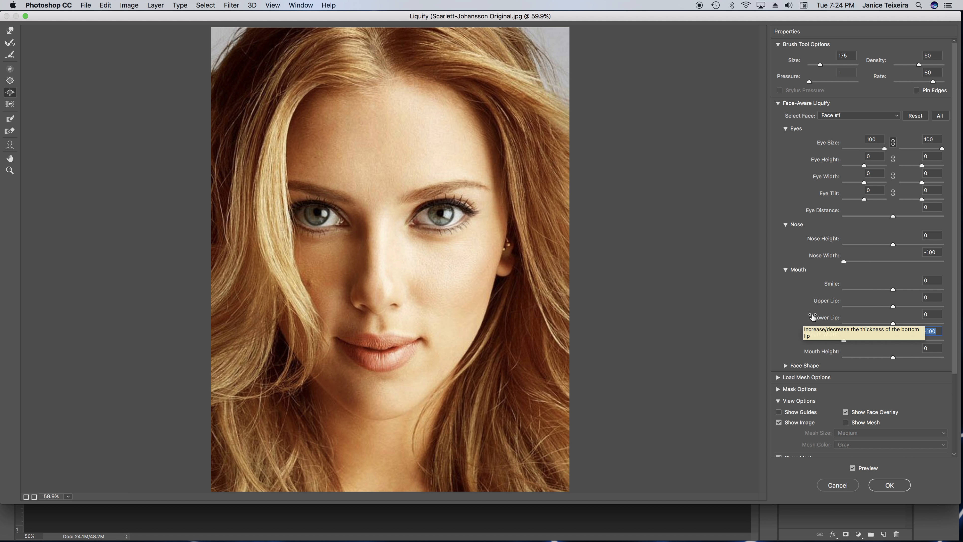
click(892, 245)
drag(893, 246, 827, 250)
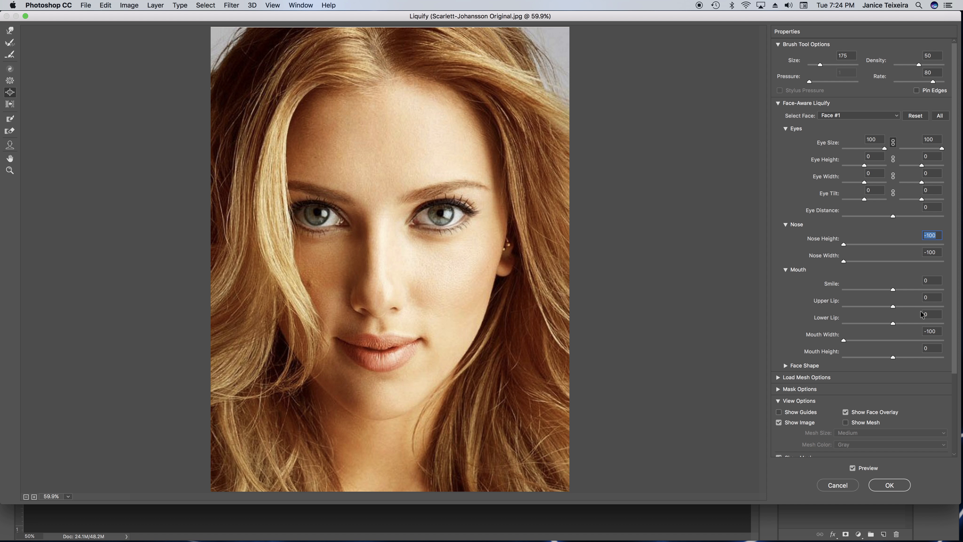
Try an Upper Lip of -100 and a Lower Lip of 100, and return both to 0
drag(893, 306, 828, 306)
drag(893, 323, 950, 320)
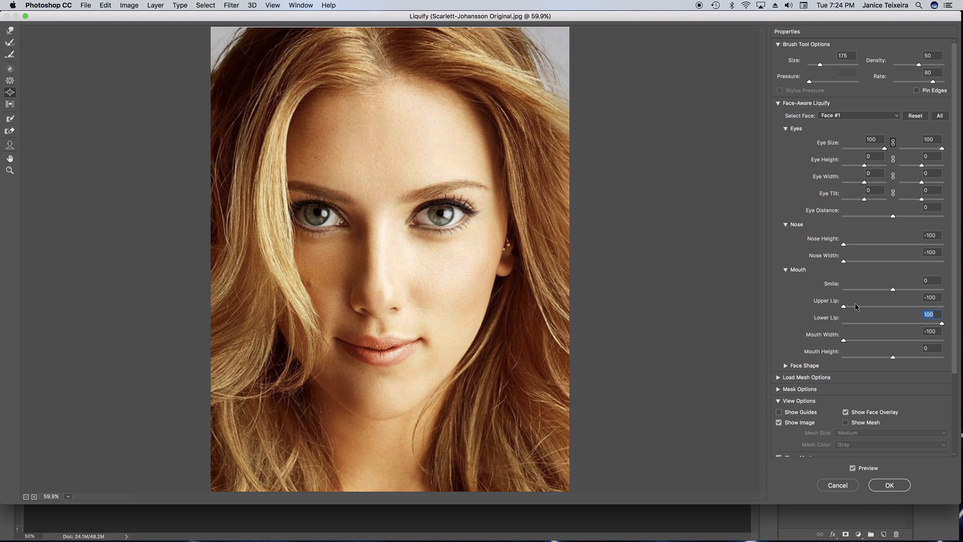
drag(843, 307, 892, 324)
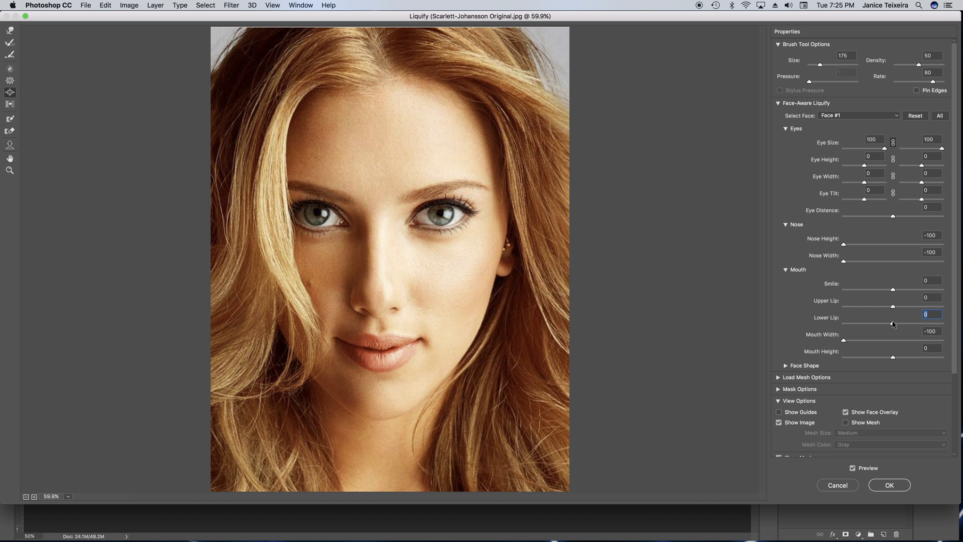
Set Upper Lip to -100 and Lower Lip to 100, and apply the Liquify changes
drag(894, 308, 839, 308)
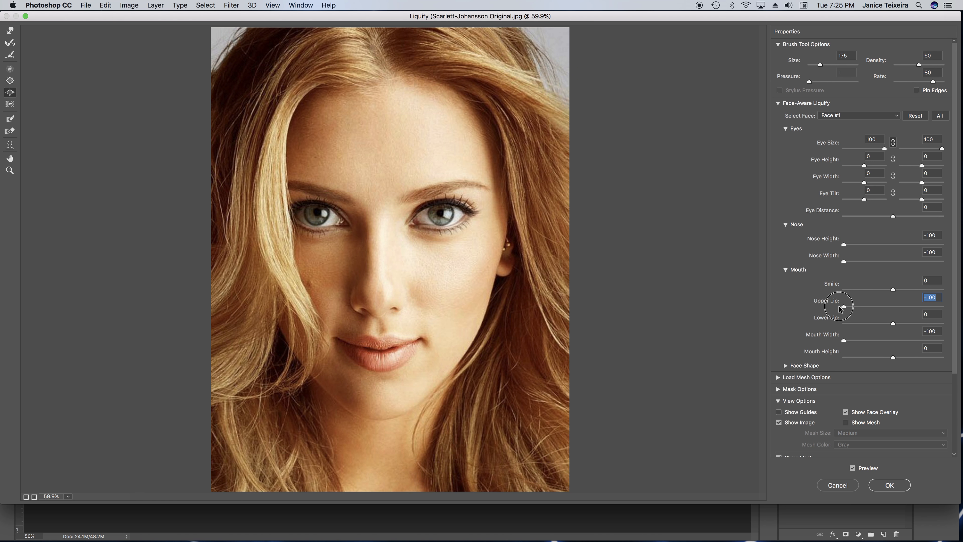
drag(893, 324, 960, 320)
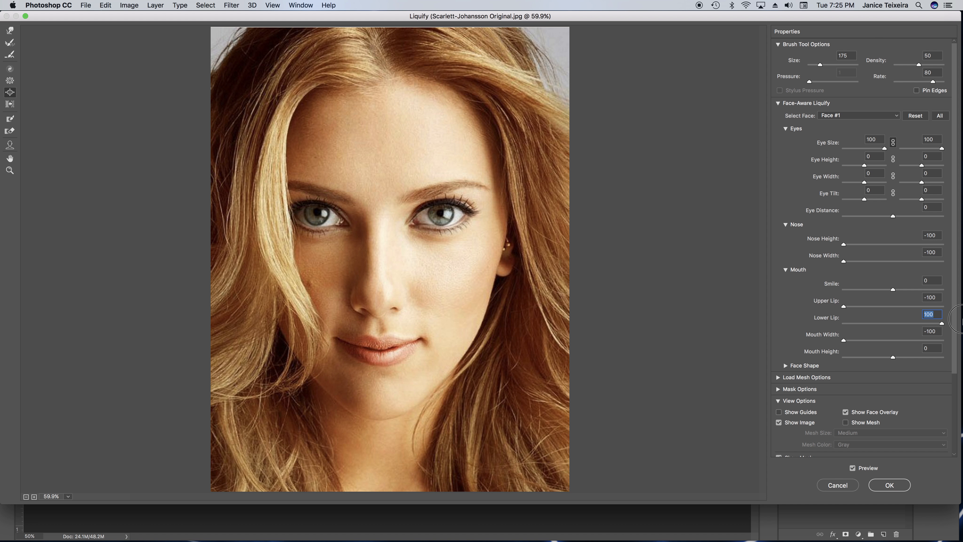
mouse_move(893, 357)
mouse_down()
mouse_move(904, 359)
mouse_move(849, 358)
mouse_move(891, 362)
mouse_up()
click(891, 489)
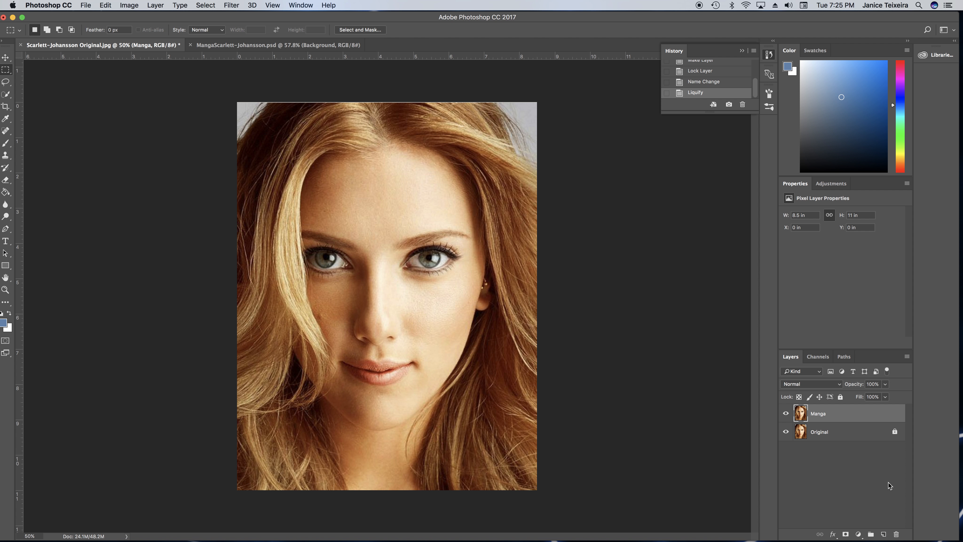
Compare the Manga layer with the Original layer by toggling its visibility, and check it against the finished manga document
click(786, 413)
click(785, 413)
click(241, 46)
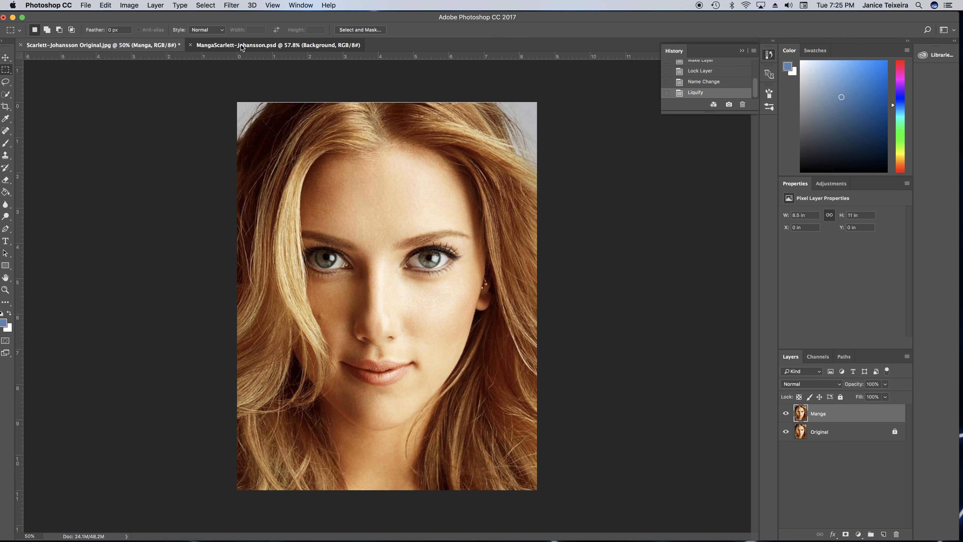
click(142, 45)
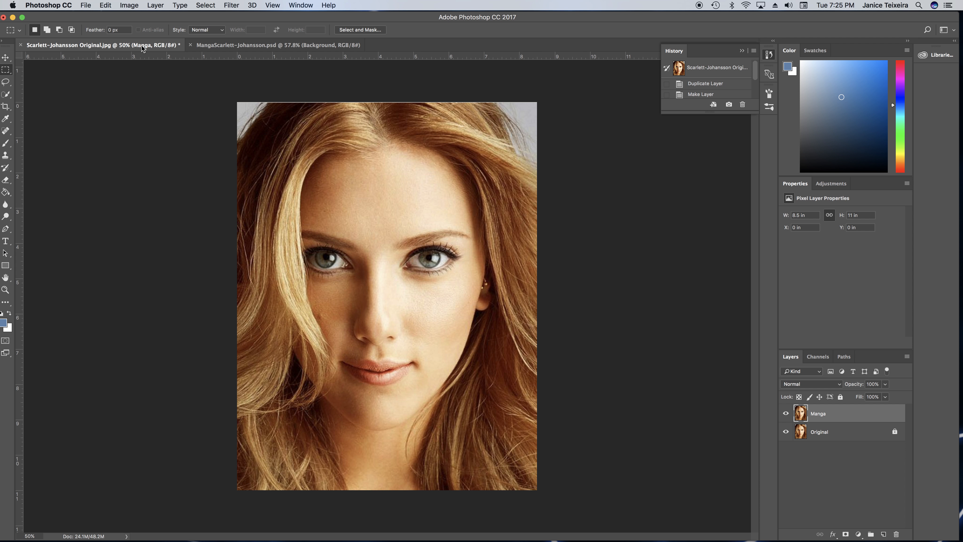
Open Liquify on the Manga layer and enlarge the iris of the eye beside the hair with the Bloat tool at size 200
click(232, 6)
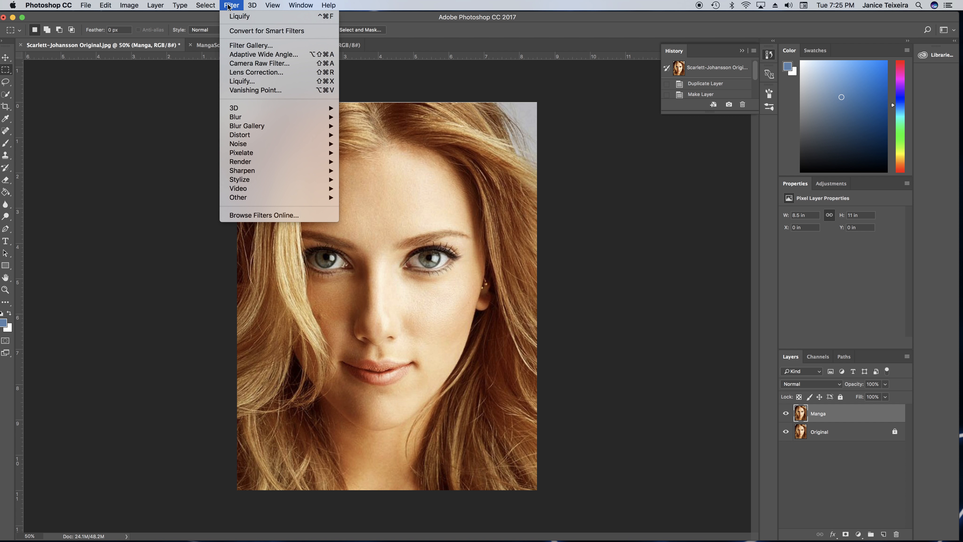
click(246, 81)
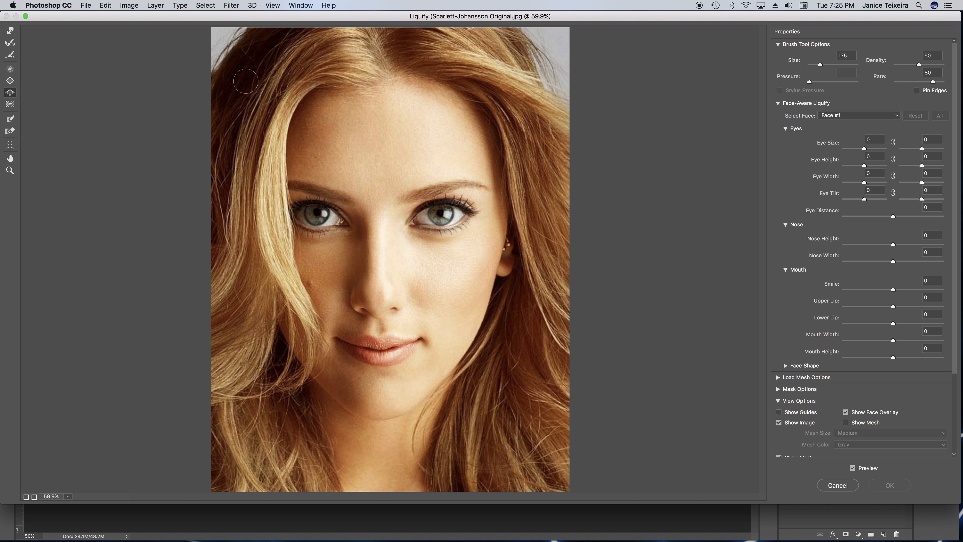
click(10, 170)
click(320, 216)
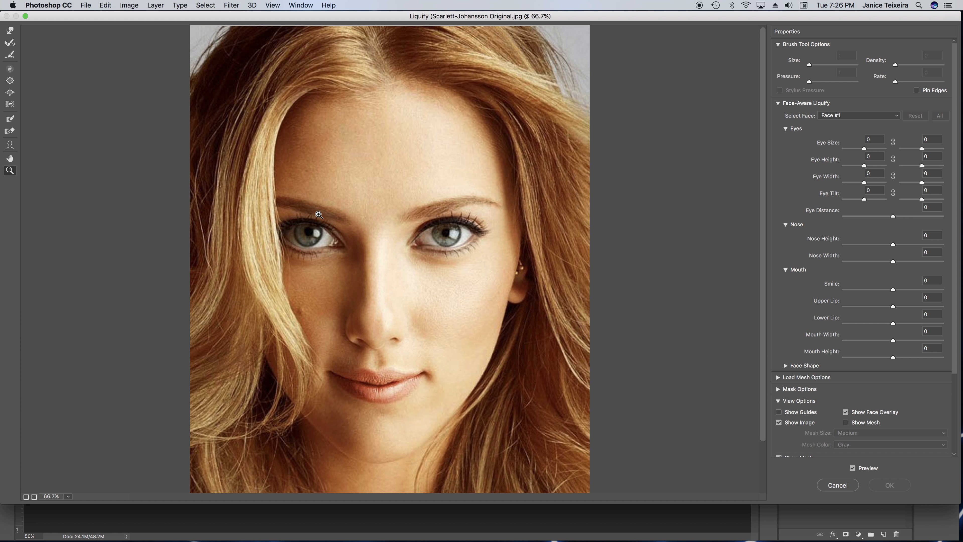
click(307, 241)
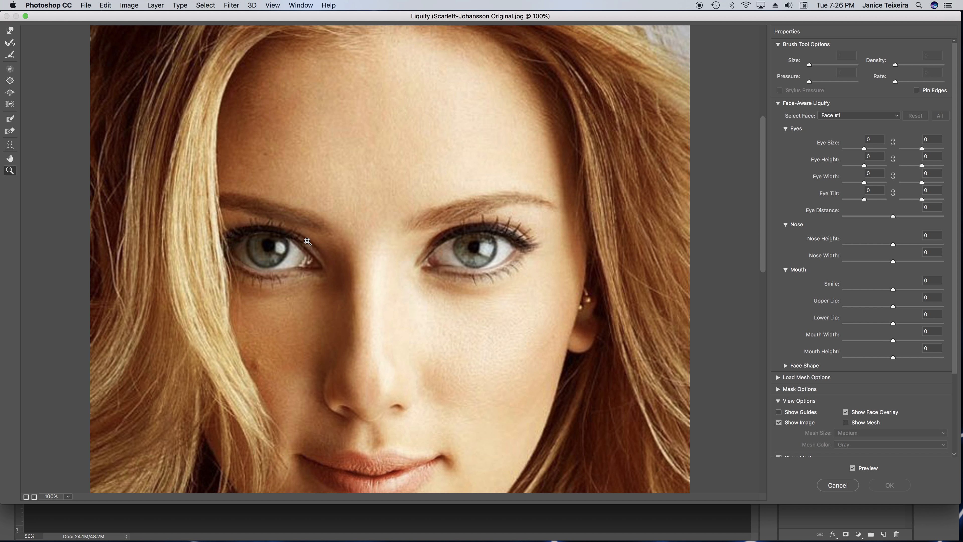
click(245, 252)
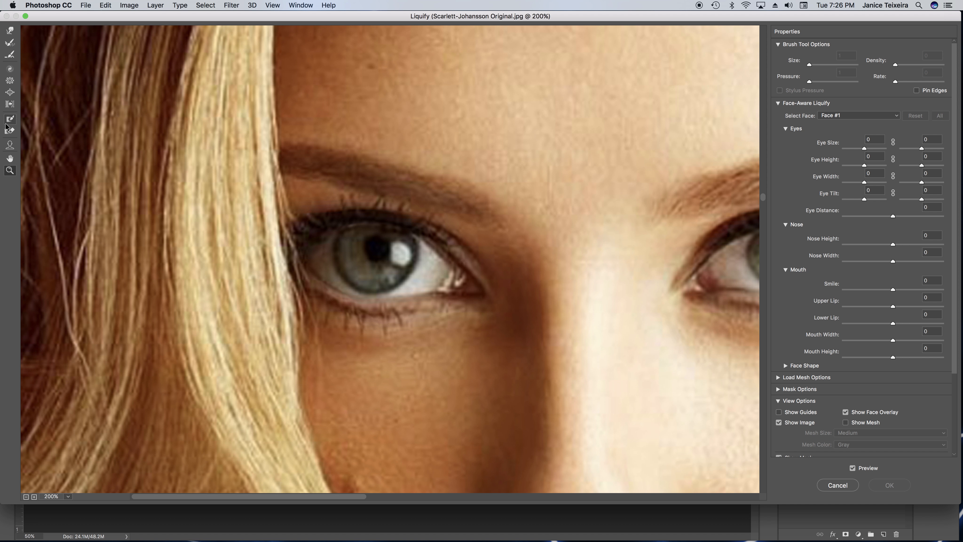
click(11, 94)
key(bracketright)
key(bracketright)
key(bracketright)
click(377, 260)
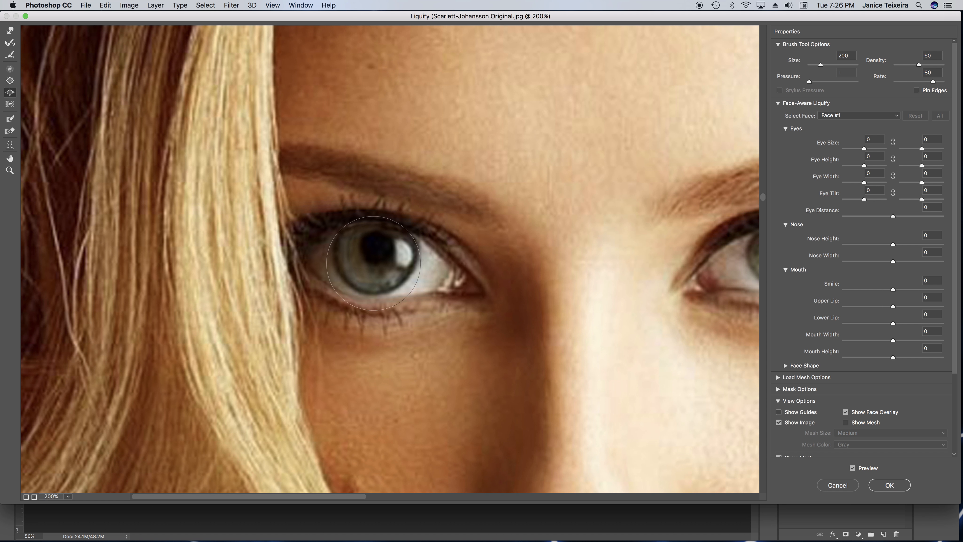
Bloat the outer edge, pupil and inner side of the same iris to widen it further
click(355, 258)
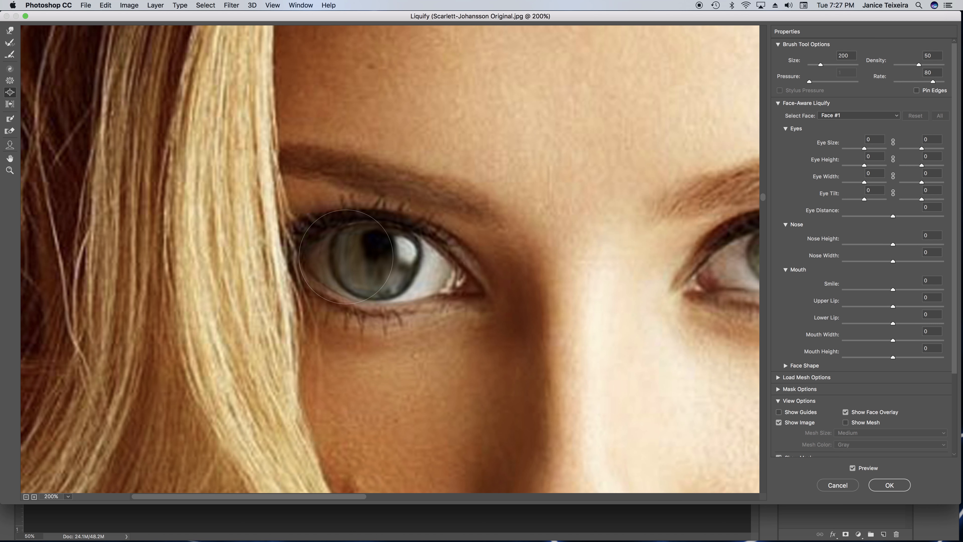
click(382, 238)
click(356, 233)
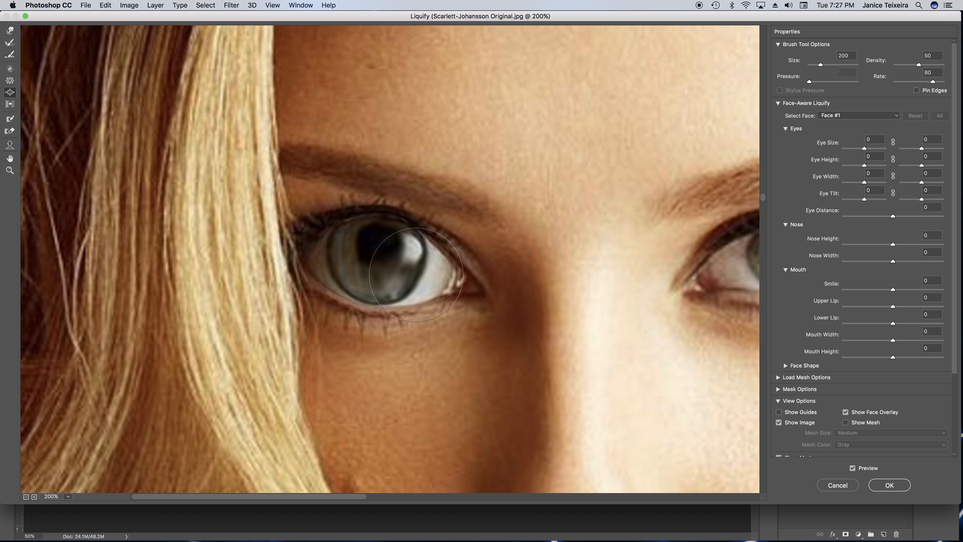
mouse_move(400, 275)
mouse_down()
mouse_move(441, 275)
mouse_move(395, 268)
mouse_move(365, 237)
mouse_move(345, 254)
mouse_move(355, 272)
mouse_move(377, 279)
mouse_move(362, 272)
mouse_move(379, 251)
mouse_move(402, 266)
mouse_move(402, 278)
mouse_up()
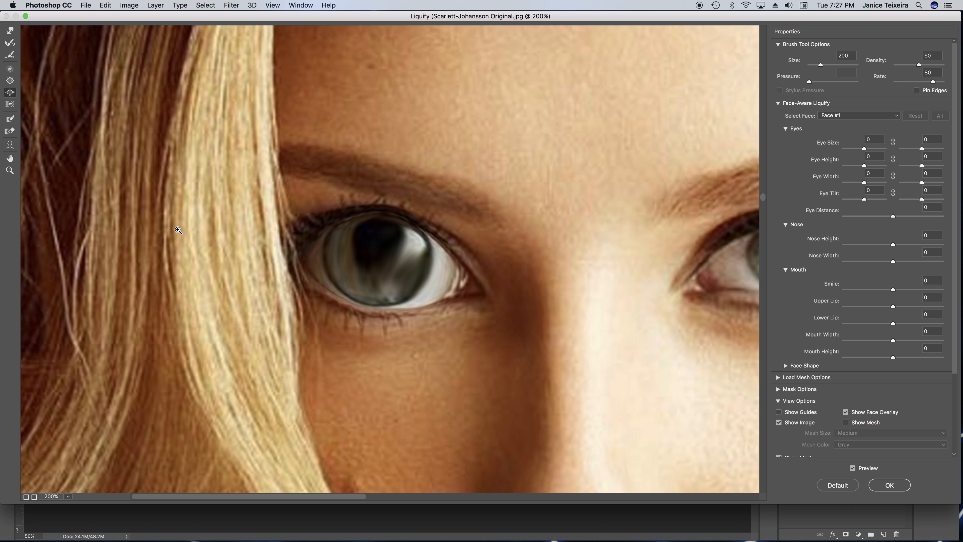
Bloat that eye's lower rim, and enlarge its pupil with a size 150 brush
scroll(178, 229, down, 1)
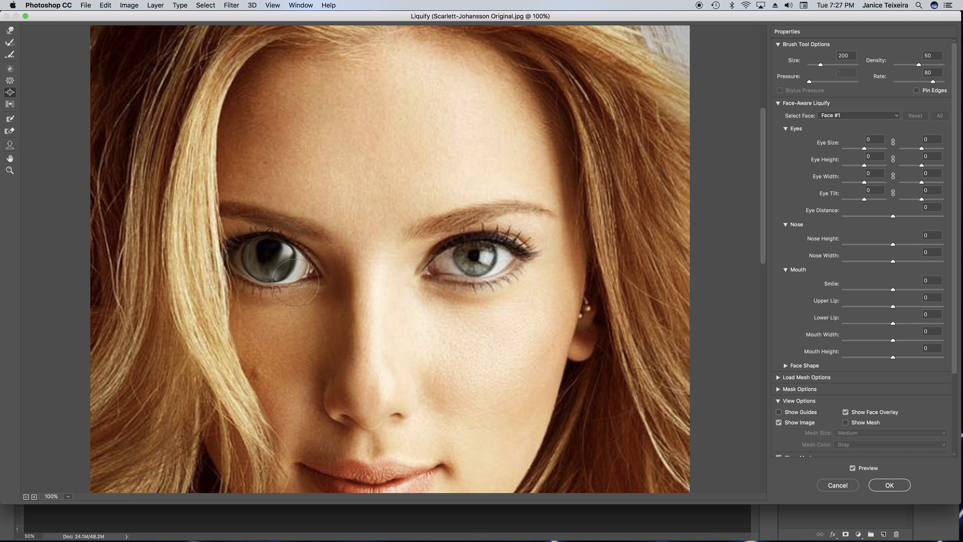
mouse_move(258, 287)
mouse_down()
mouse_move(284, 276)
mouse_move(254, 270)
mouse_move(299, 273)
mouse_move(319, 261)
mouse_move(277, 260)
mouse_move(291, 250)
mouse_move(268, 251)
mouse_up()
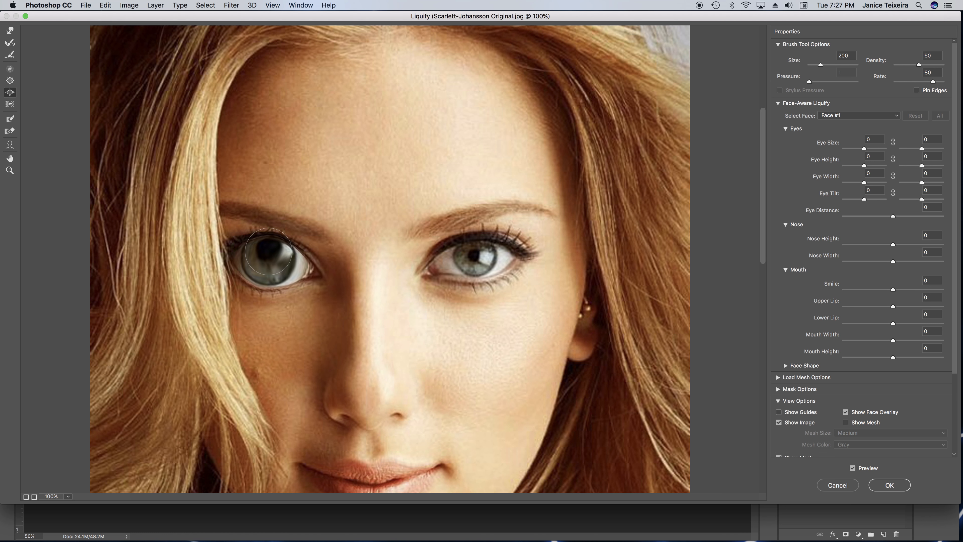
key(bracketleft)
mouse_move(269, 251)
mouse_down()
mouse_move(286, 246)
mouse_move(293, 259)
mouse_move(282, 269)
mouse_move(270, 251)
mouse_up()
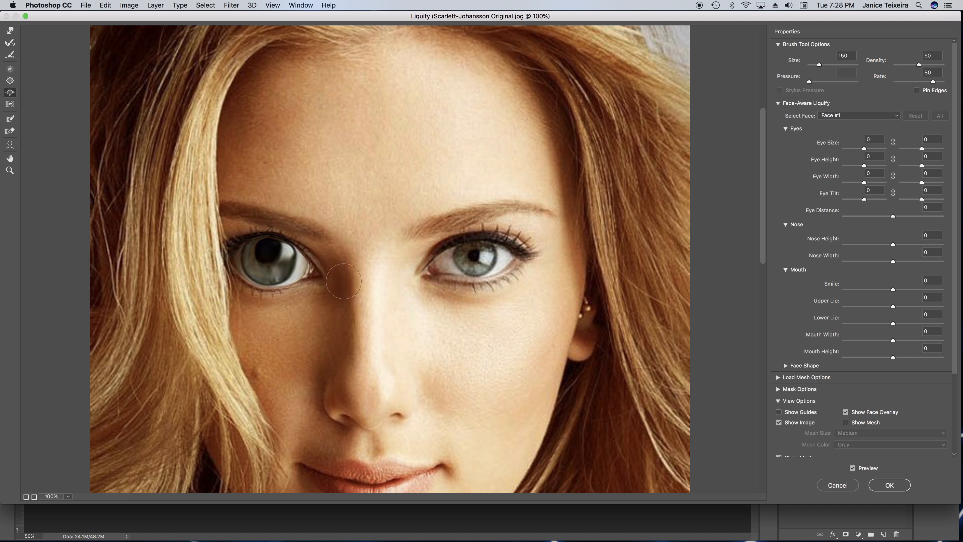
Enlarge the pupil and iris of the other eye with the Bloat tool, using brush size 150 and then 200
click(473, 254)
mouse_move(472, 254)
mouse_down()
mouse_move(464, 264)
mouse_move(487, 258)
mouse_move(462, 246)
mouse_move(480, 257)
mouse_up()
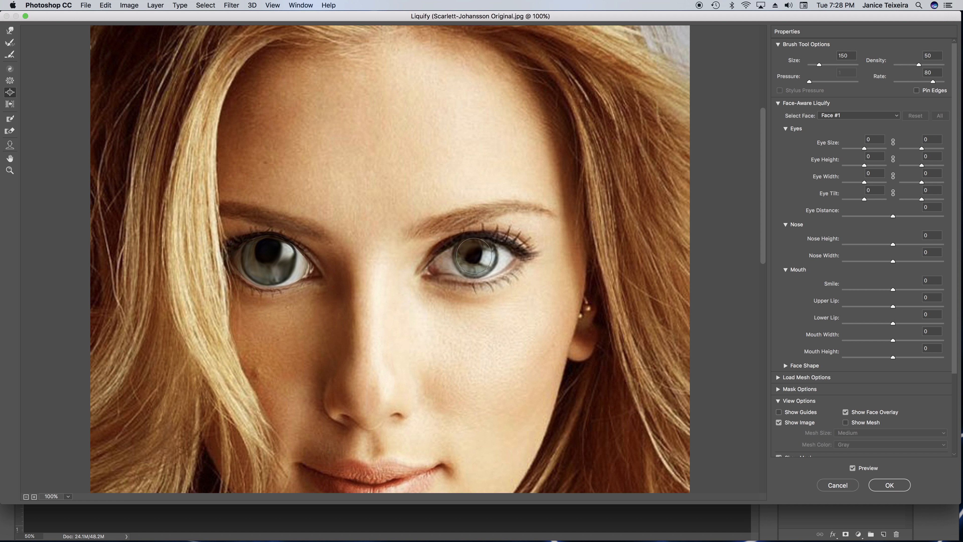
key(bracketright)
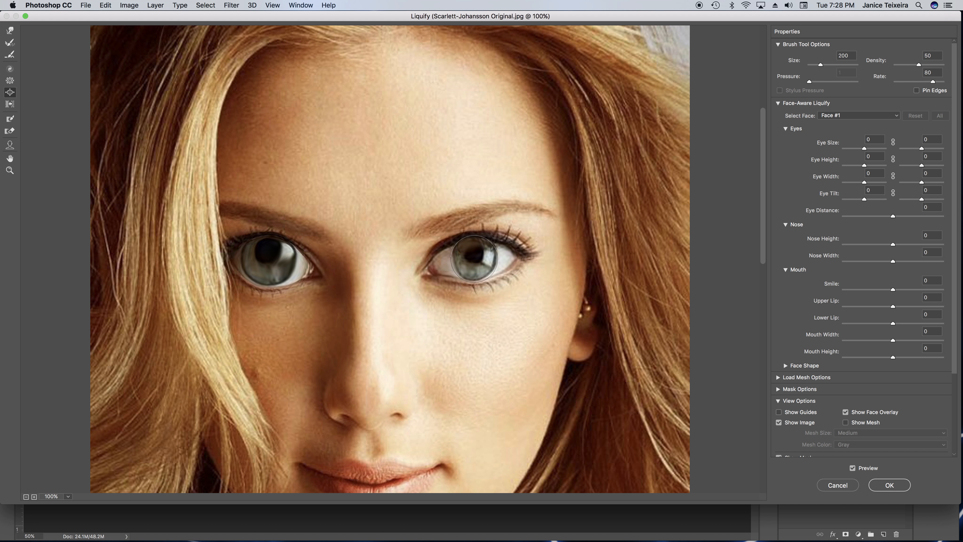
mouse_move(483, 267)
mouse_down()
mouse_move(471, 248)
mouse_move(507, 259)
mouse_move(488, 270)
mouse_move(493, 259)
mouse_move(469, 263)
mouse_up()
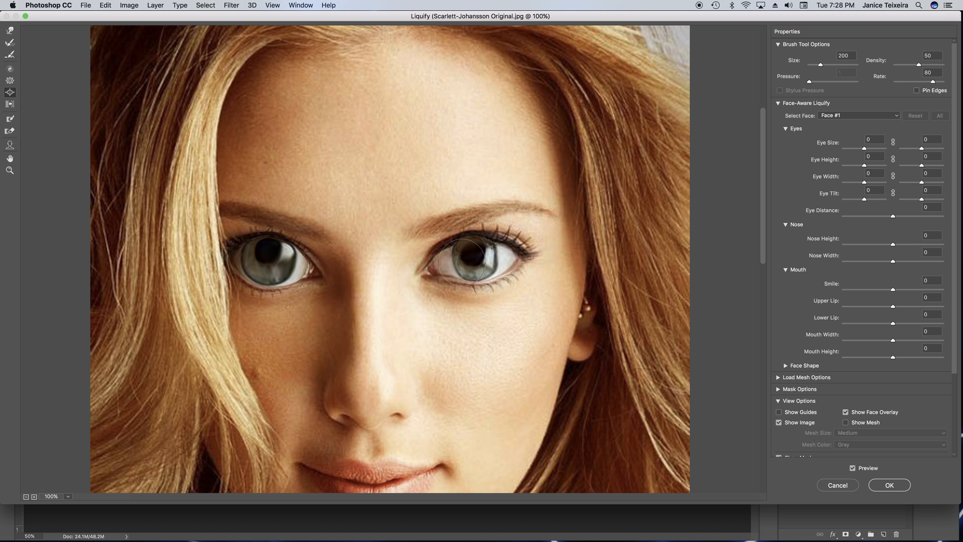
Bloat the edges and pupil of that second iris with a size 80 brush to round out its shape
click(10, 171)
click(472, 266)
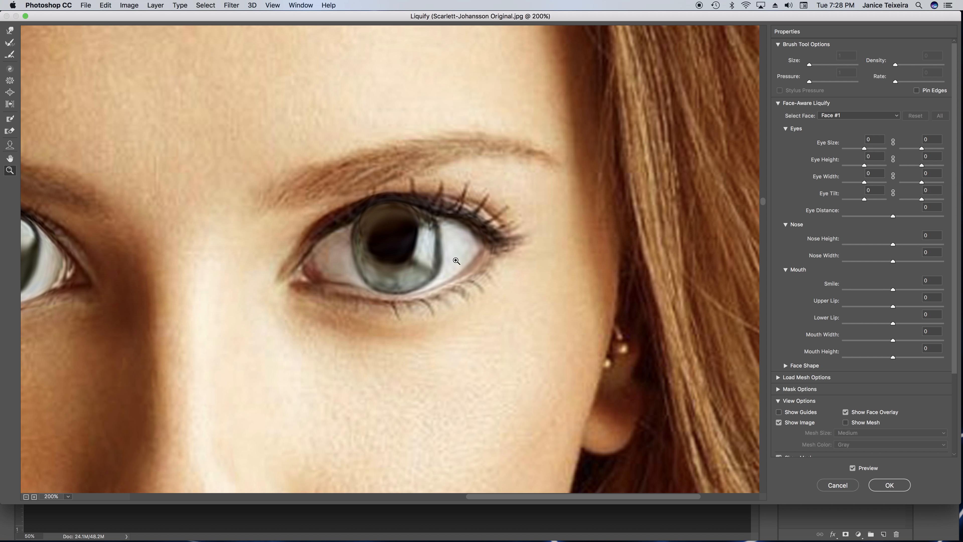
click(10, 92)
key(bracketleft)
key(bracketleft)
key(bracketleft)
key(bracketleft)
key(bracketleft)
key(bracketleft)
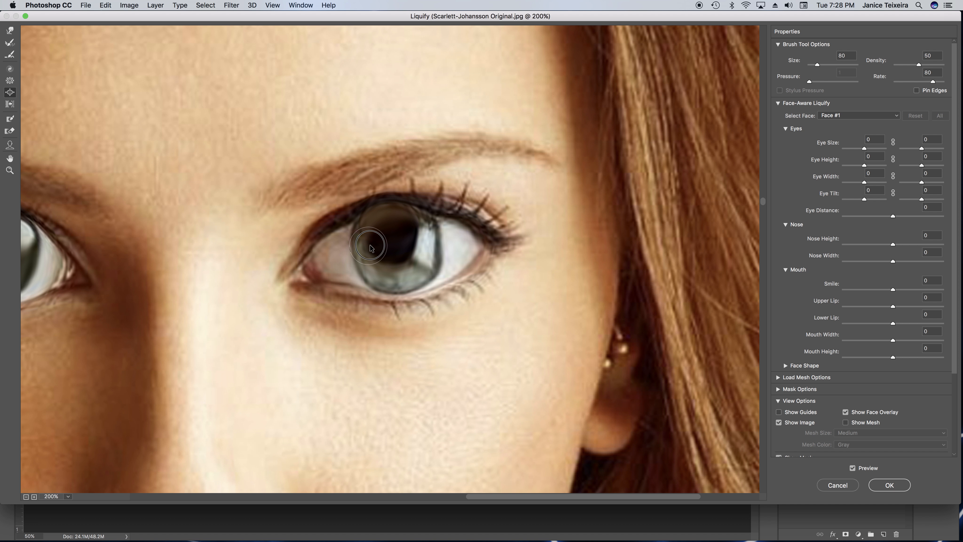
drag(360, 249, 335, 233)
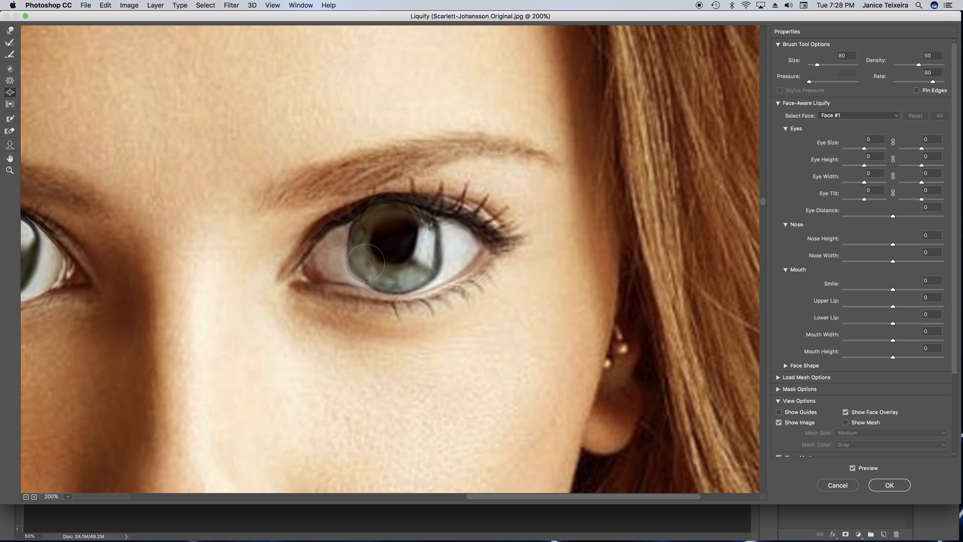
drag(390, 229, 402, 228)
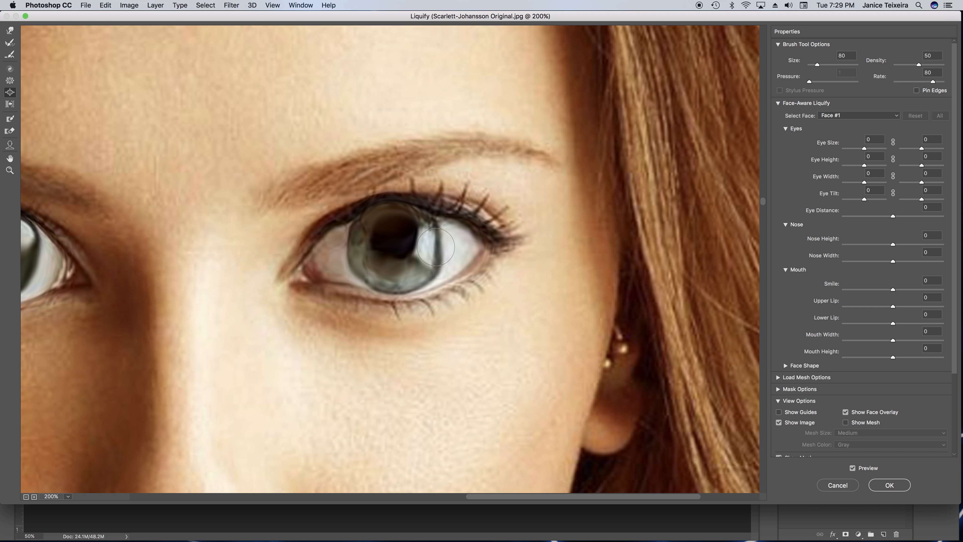
mouse_move(434, 247)
mouse_down()
mouse_move(457, 238)
mouse_move(419, 243)
mouse_move(384, 226)
mouse_move(410, 226)
mouse_up()
drag(368, 262, 369, 257)
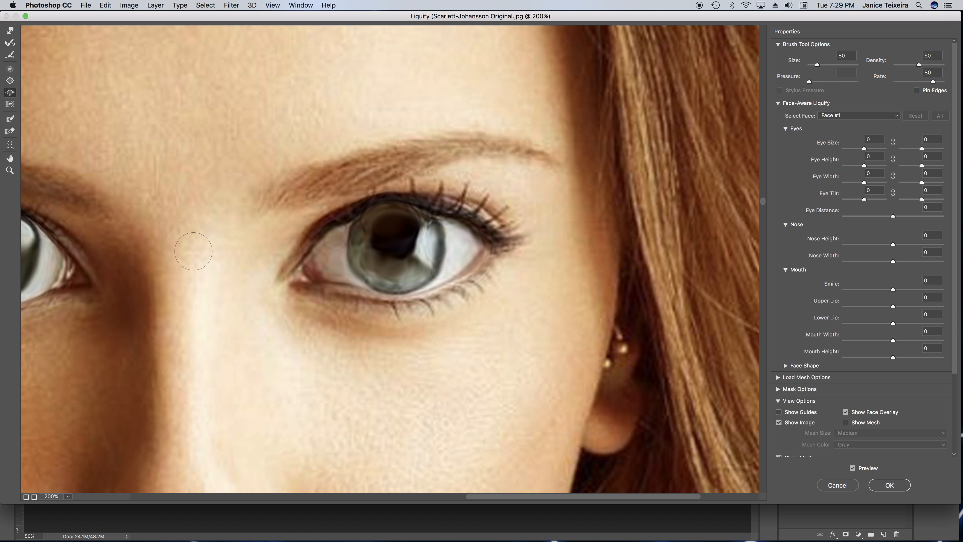
key(super+minus)
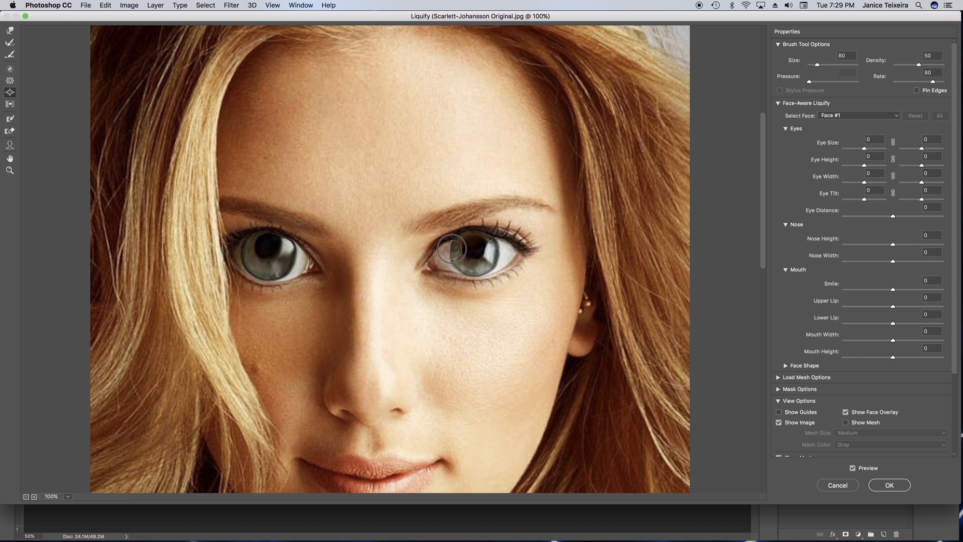
mouse_move(458, 259)
mouse_down()
mouse_move(479, 270)
mouse_move(461, 267)
mouse_move(459, 255)
mouse_up()
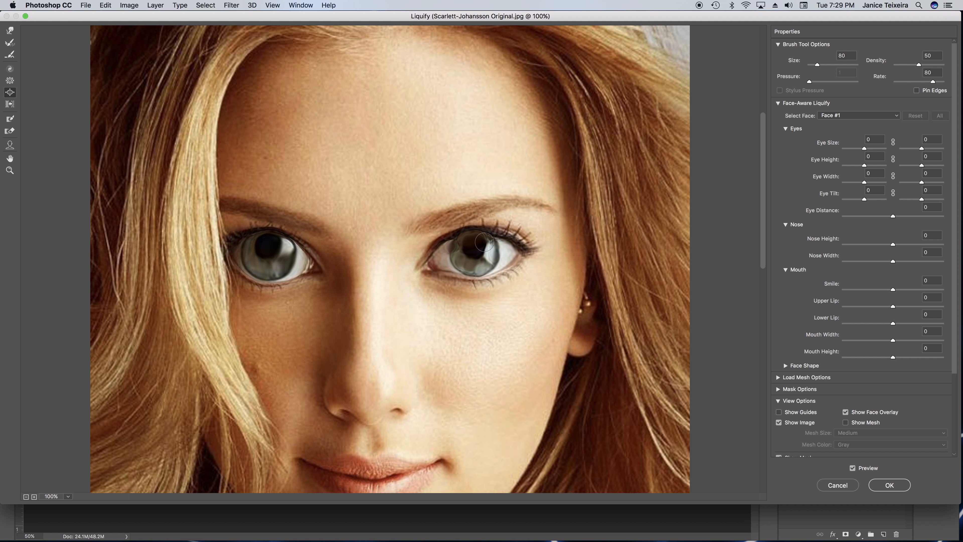
Bloat both sides and the lower part of the second iris with a size 125 brush
key(bracketright)
key(bracketright)
key(bracketright)
click(497, 247)
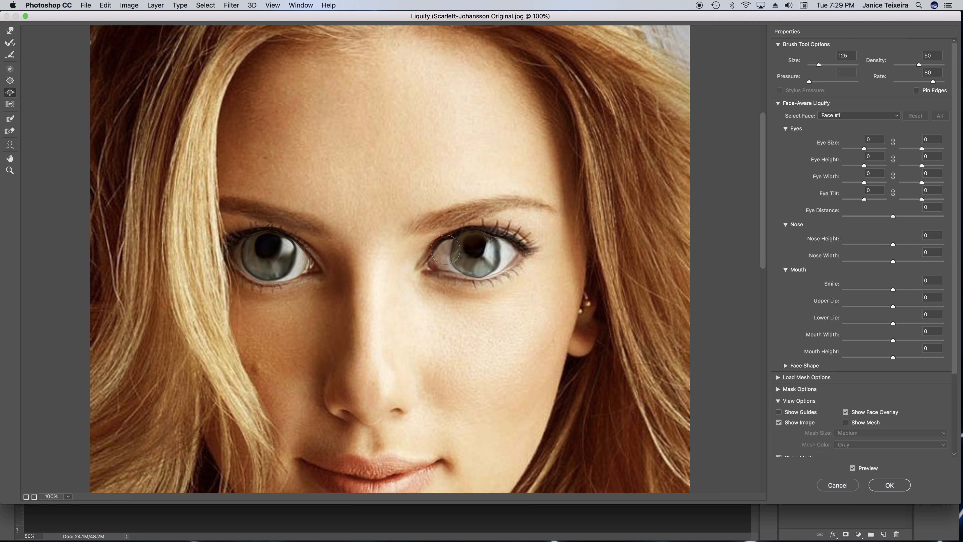
click(444, 262)
mouse_move(512, 254)
mouse_down()
mouse_move(497, 253)
mouse_move(488, 271)
mouse_move(472, 265)
mouse_up()
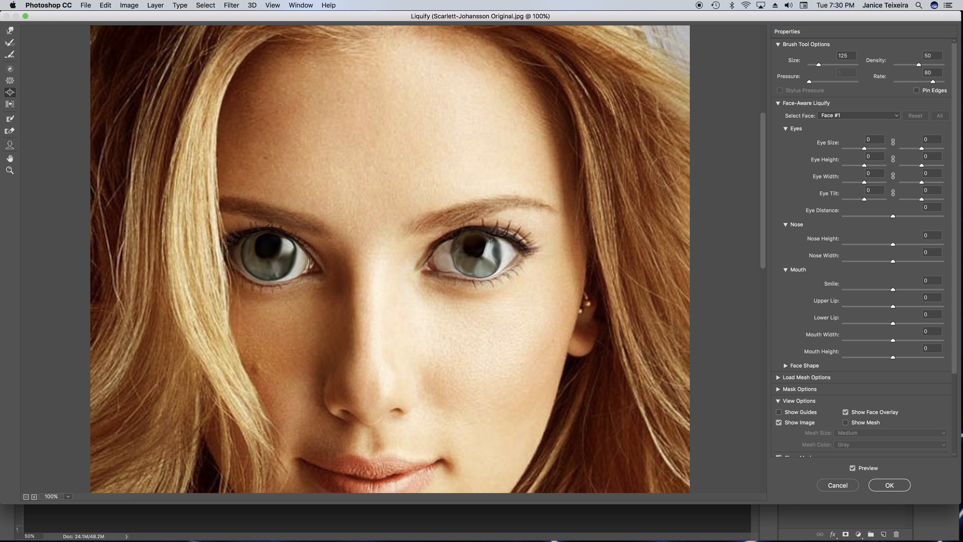
key(alt)
scroll(955, 267, down, 5)
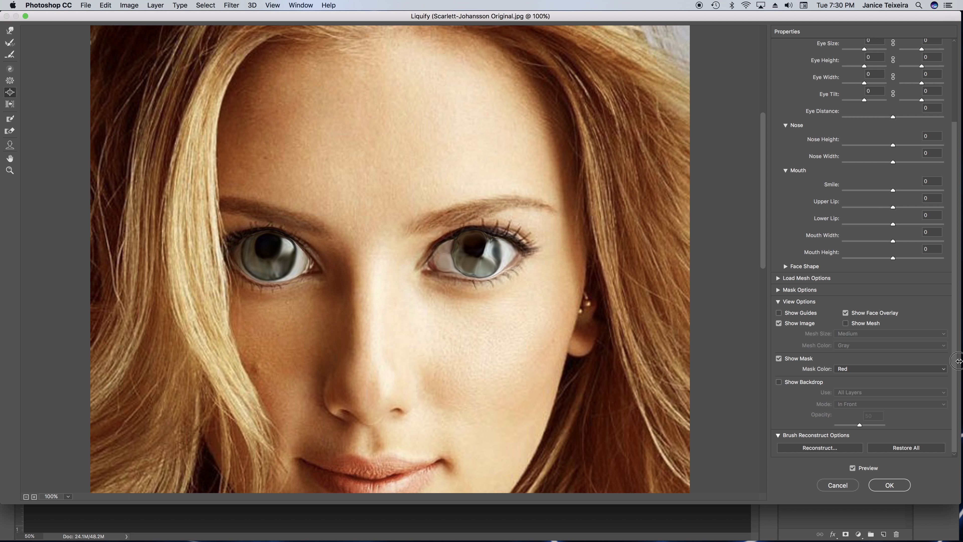
click(820, 447)
drag(679, 69, 702, 79)
click(719, 71)
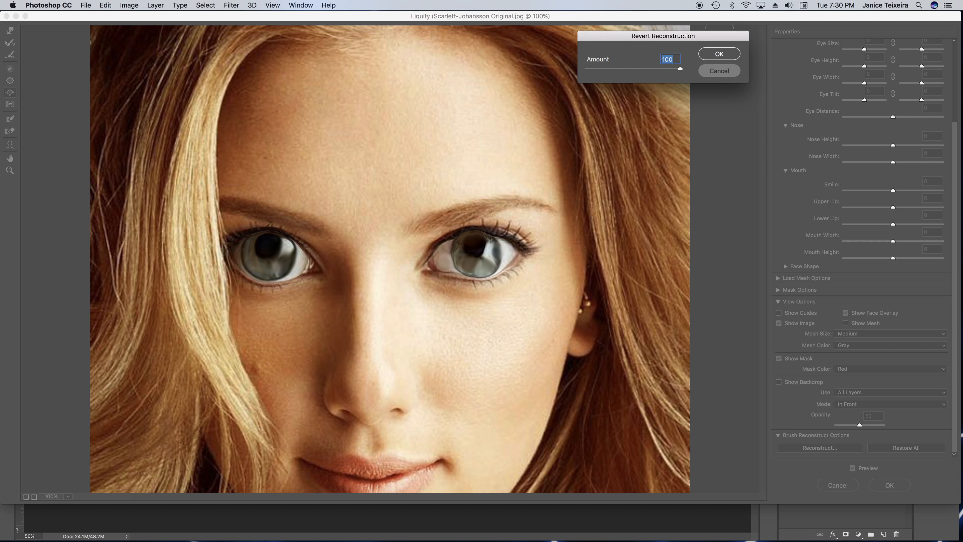
Round out the inner and lower edges of the second iris with more Bloat strokes
drag(474, 253, 446, 263)
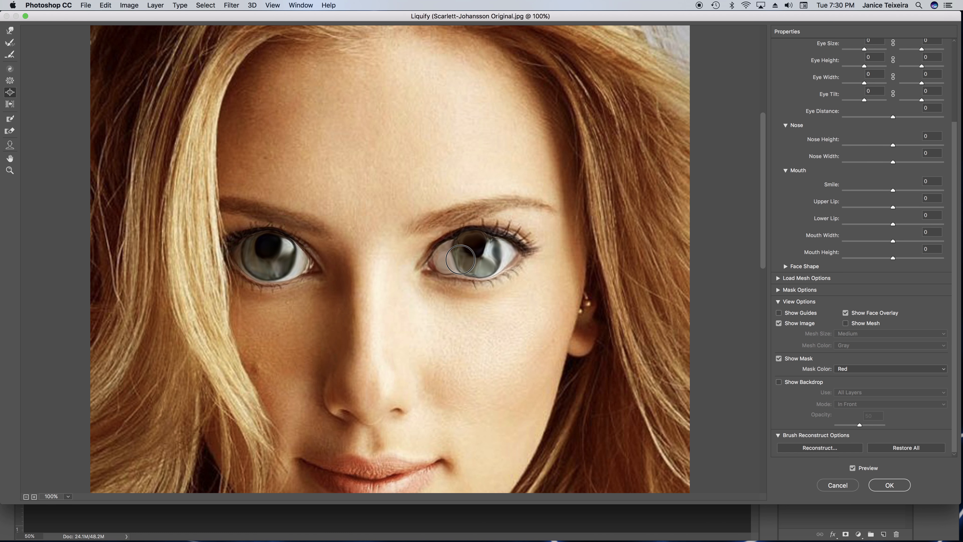
mouse_move(474, 265)
mouse_down()
mouse_move(505, 255)
mouse_move(488, 264)
mouse_move(470, 242)
mouse_move(480, 249)
mouse_up()
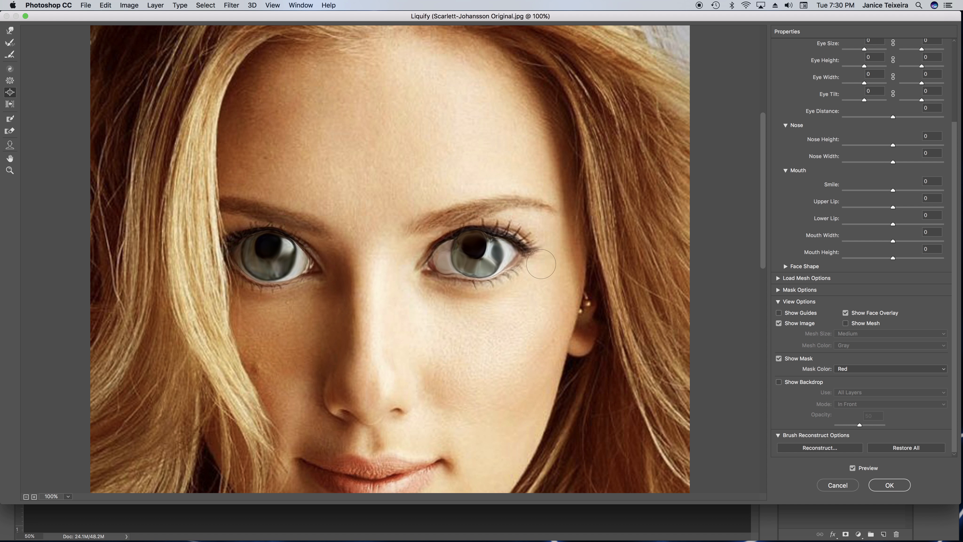
click(459, 263)
click(457, 264)
drag(465, 268, 465, 268)
drag(465, 277, 461, 278)
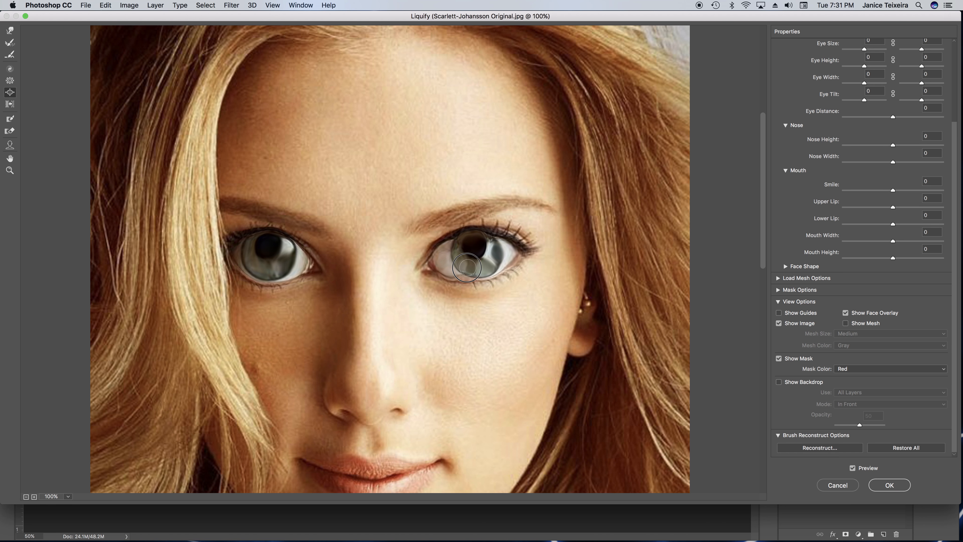
mouse_move(480, 267)
mouse_down()
mouse_move(508, 273)
mouse_move(480, 254)
mouse_up()
mouse_move(456, 271)
mouse_down()
mouse_move(515, 276)
mouse_move(459, 270)
mouse_up()
Bloat the inner edge, center and pupil of the second iris to match the first eye
key(super+minus)
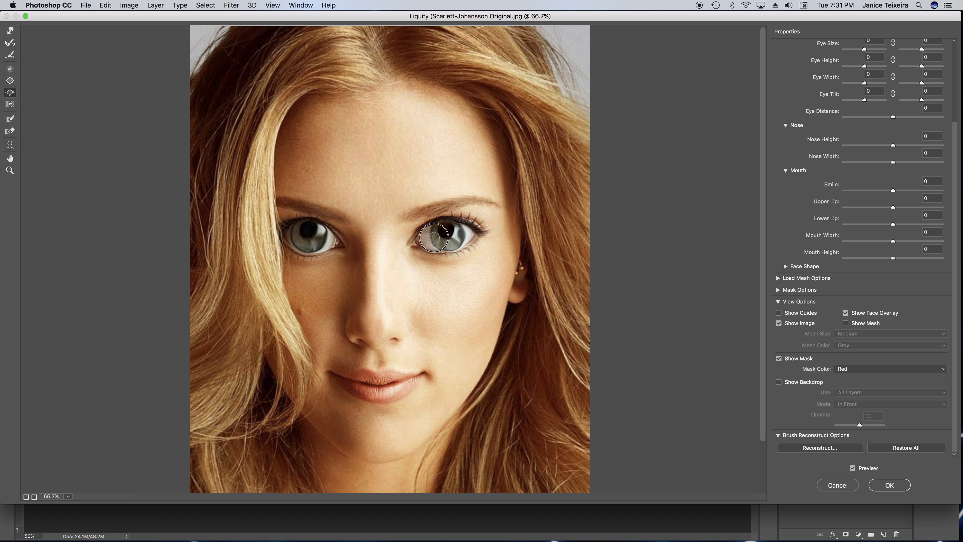
drag(434, 237, 438, 241)
drag(446, 244, 443, 243)
click(452, 231)
click(454, 232)
click(457, 240)
Shrink the tip of the nose with the Pucker tool
click(10, 82)
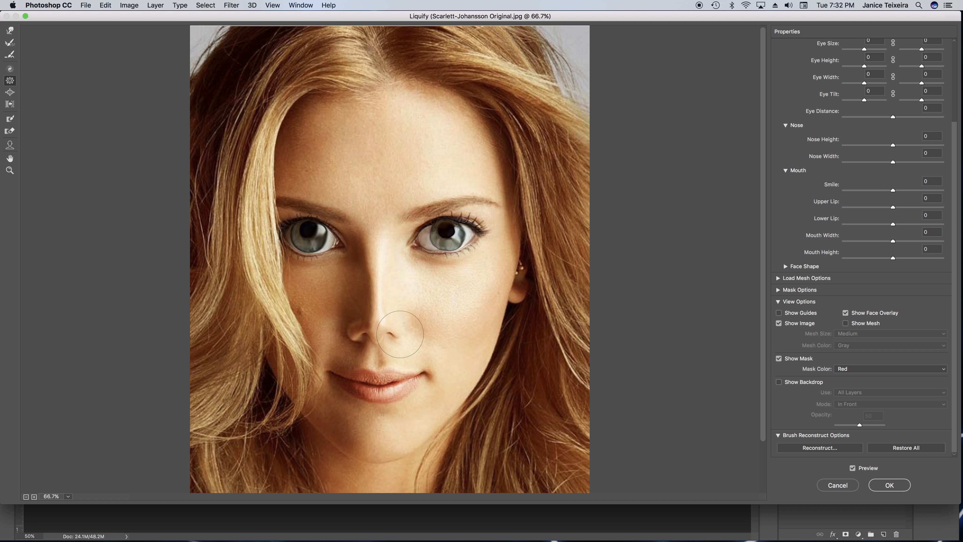
click(375, 329)
Pucker the center and both sides of the lips with a larger brush to make the mouth smaller
key(bracketright)
key(bracketright)
key(bracketright)
key(bracketright)
key(bracketright)
key(bracketright)
key(bracketright)
key(bracketleft)
key(bracketleft)
key(bracketleft)
key(bracketleft)
click(378, 389)
click(400, 390)
click(357, 387)
click(367, 385)
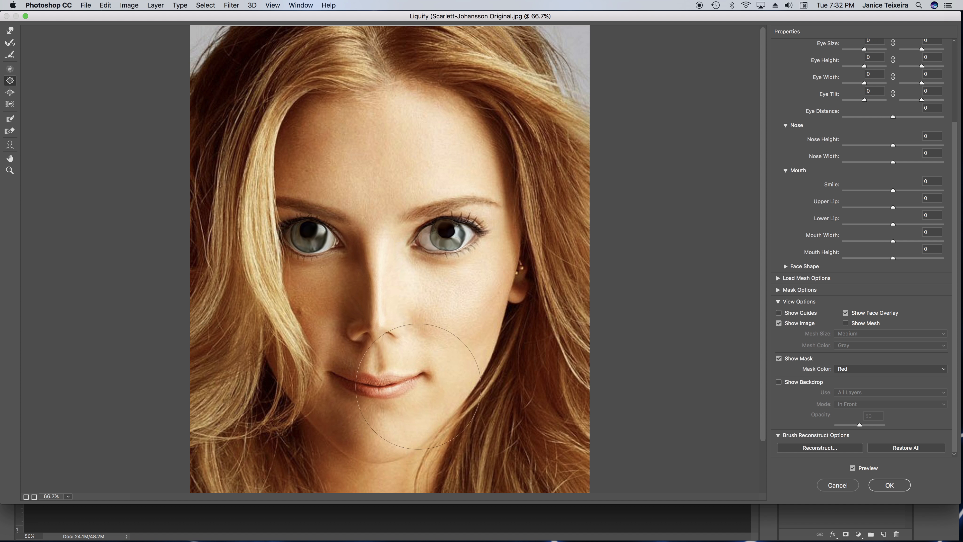
Pucker the lips from the mouth corner on the hair side toward the center with a smaller brush
key(bracketleft)
key(bracketleft)
key(bracketleft)
key(bracketleft)
mouse_move(348, 381)
mouse_down()
mouse_move(398, 387)
mouse_move(372, 386)
mouse_up()
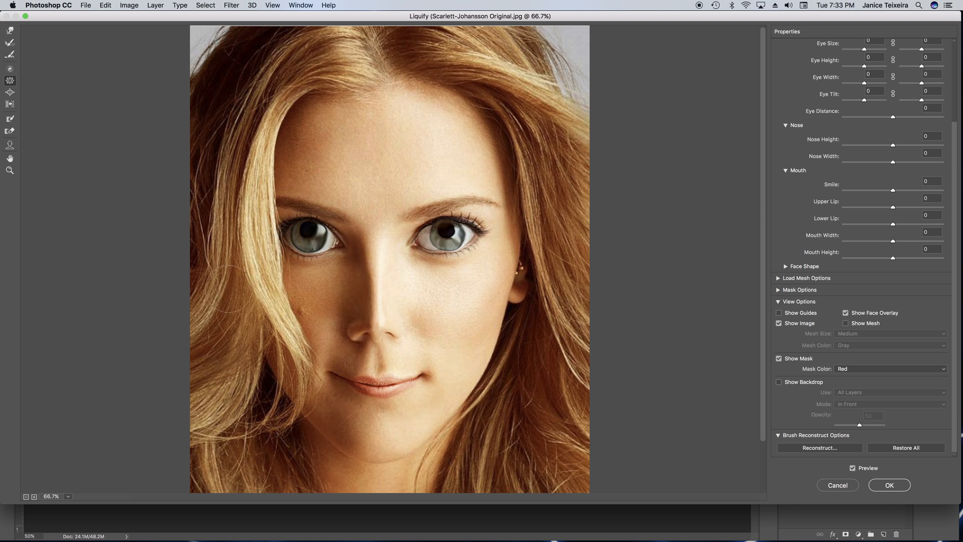
Push both mouth corners inward with the Forward Warp tool to narrow the mouth
click(9, 33)
drag(335, 374, 338, 376)
drag(426, 376, 423, 376)
mouse_move(339, 374)
mouse_down()
mouse_move(365, 370)
mouse_move(376, 385)
mouse_move(420, 378)
mouse_up()
drag(338, 375, 343, 377)
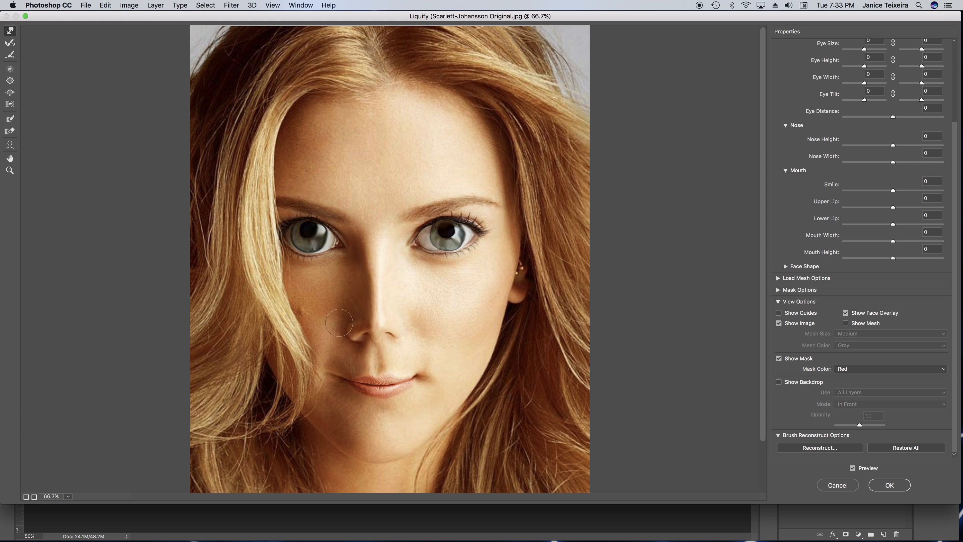
Nudge the hair-side edge of the nose slightly inward with the Forward Warp tool
drag(346, 331, 351, 333)
Reshape the iris details of the eye on the earring side with short Forward Warp strokes using a small brush
click(10, 171)
click(425, 242)
click(483, 258)
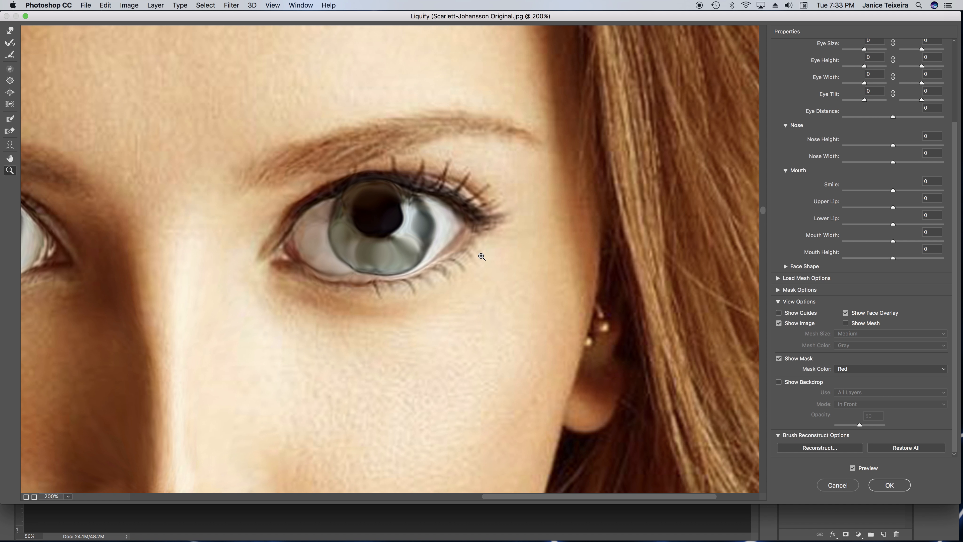
click(404, 262)
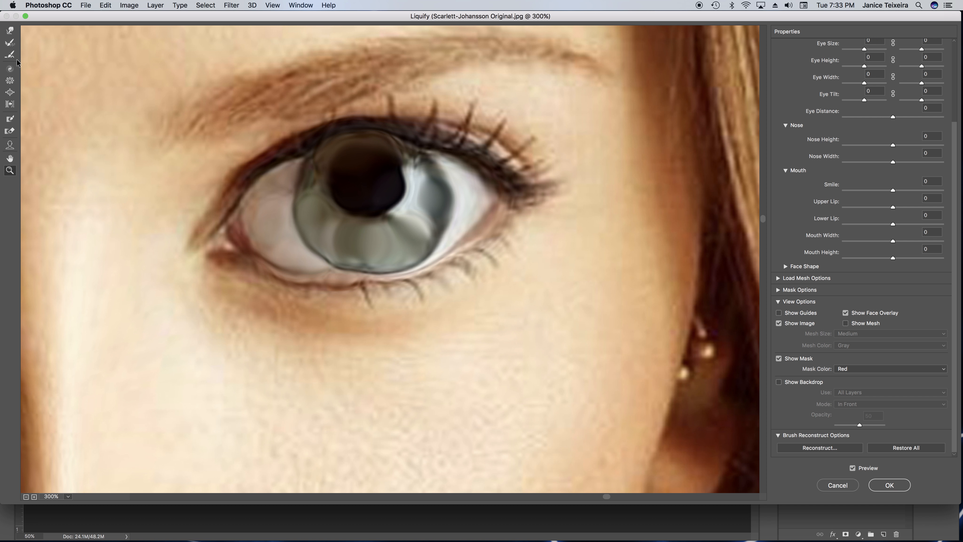
click(11, 33)
key(bracketleft)
key(bracketleft)
key(bracketleft)
key(bracketleft)
key(bracketleft)
mouse_move(343, 239)
mouse_down()
mouse_move(338, 234)
mouse_move(353, 236)
mouse_up()
drag(411, 226, 364, 247)
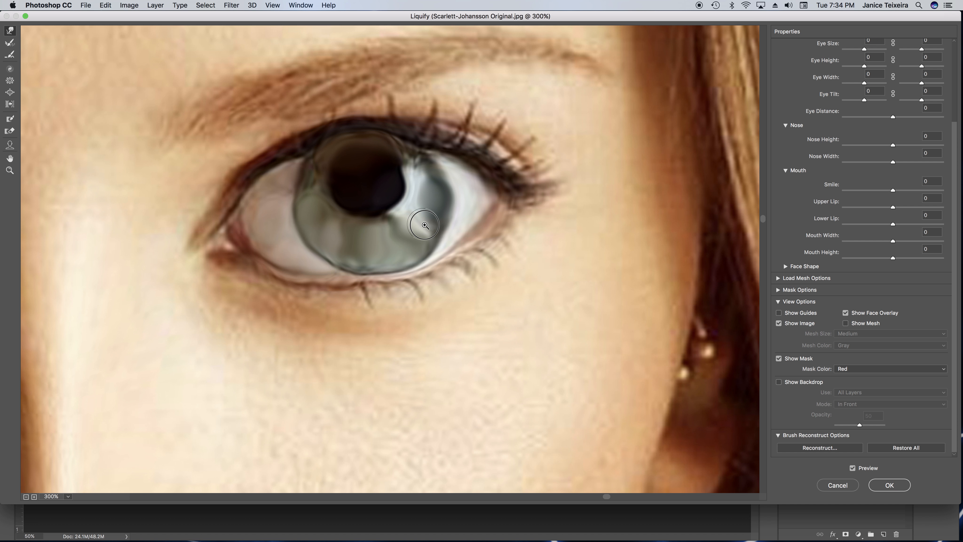
mouse_move(422, 201)
mouse_down()
mouse_move(428, 188)
mouse_move(426, 216)
mouse_move(432, 178)
mouse_move(443, 182)
mouse_up()
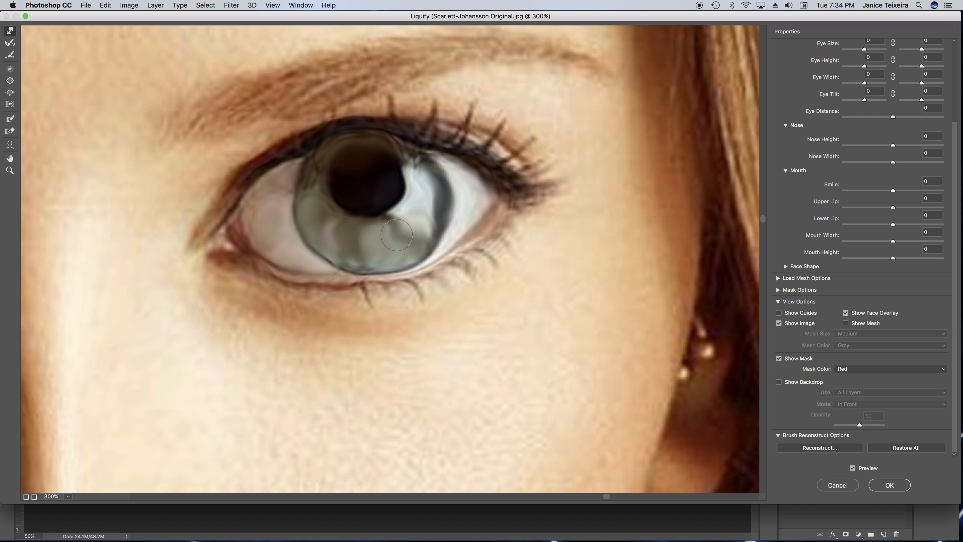
drag(419, 231, 409, 235)
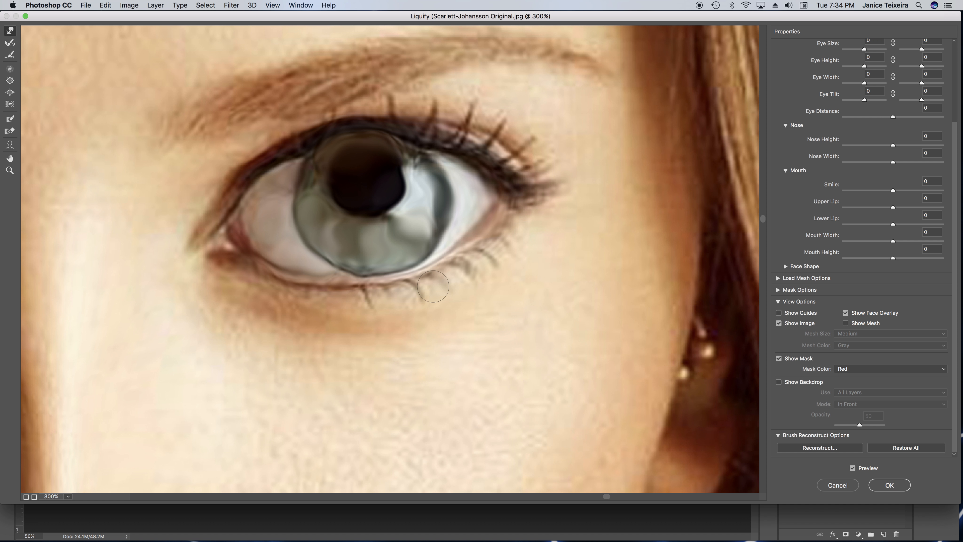
Push the cheek contours outward on both sides of the face with a larger Forward Warp brush to make them fuller
key(super+0)
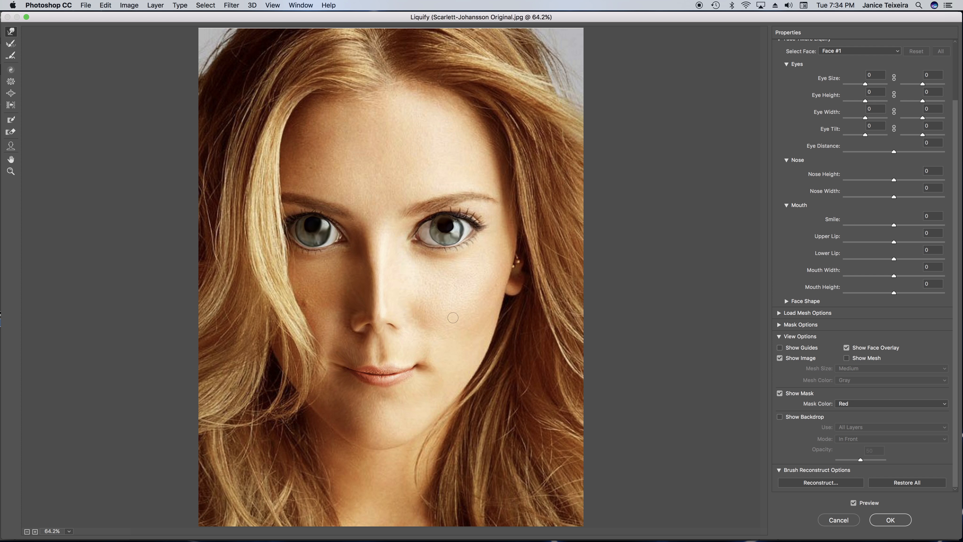
key(bracketright)
key(bracketright)
key(bracketright)
key(bracketright)
key(bracketright)
key(bracketright)
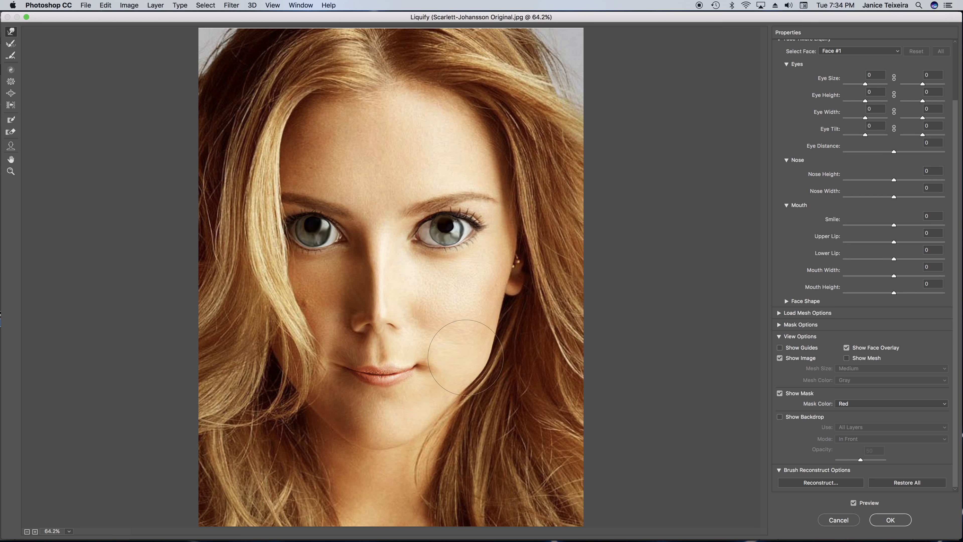
drag(471, 315, 484, 307)
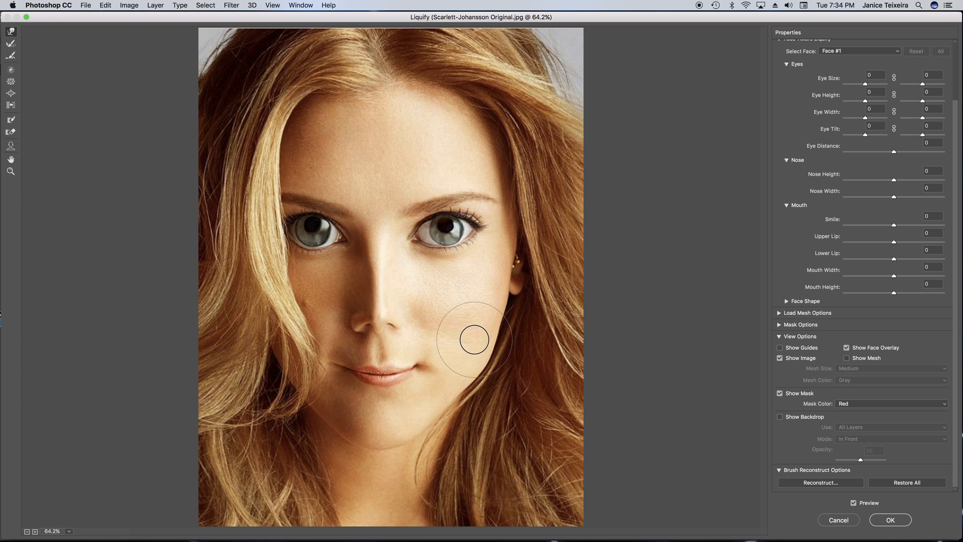
mouse_move(295, 365)
mouse_down()
mouse_move(279, 359)
mouse_move(311, 389)
mouse_move(286, 369)
mouse_up()
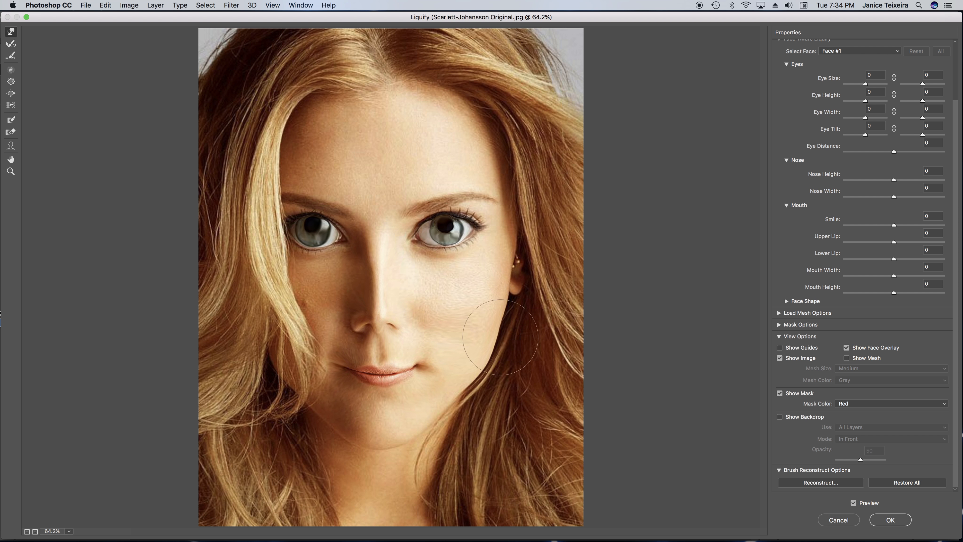
mouse_move(484, 325)
mouse_down()
mouse_move(456, 314)
mouse_move(481, 314)
mouse_move(468, 322)
mouse_up()
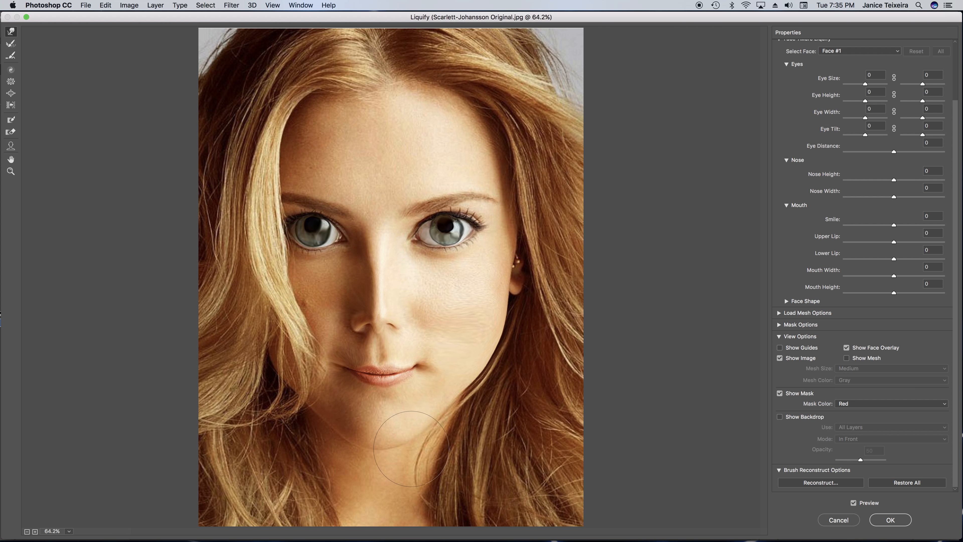
Pull the chin edge downward with a smaller Forward Warp brush
key(bracketleft)
key(bracketleft)
key(bracketleft)
key(bracketleft)
key(bracketleft)
key(bracketleft)
mouse_move(410, 436)
mouse_down()
mouse_move(381, 447)
mouse_move(392, 448)
mouse_move(360, 448)
mouse_move(329, 430)
mouse_move(397, 447)
mouse_move(408, 441)
mouse_move(403, 449)
mouse_up()
Adjust the brush size and refine the nose tip and upper lip with short Forward Warp strokes
key(bracketright)
key(bracketright)
key(bracketright)
key(bracketright)
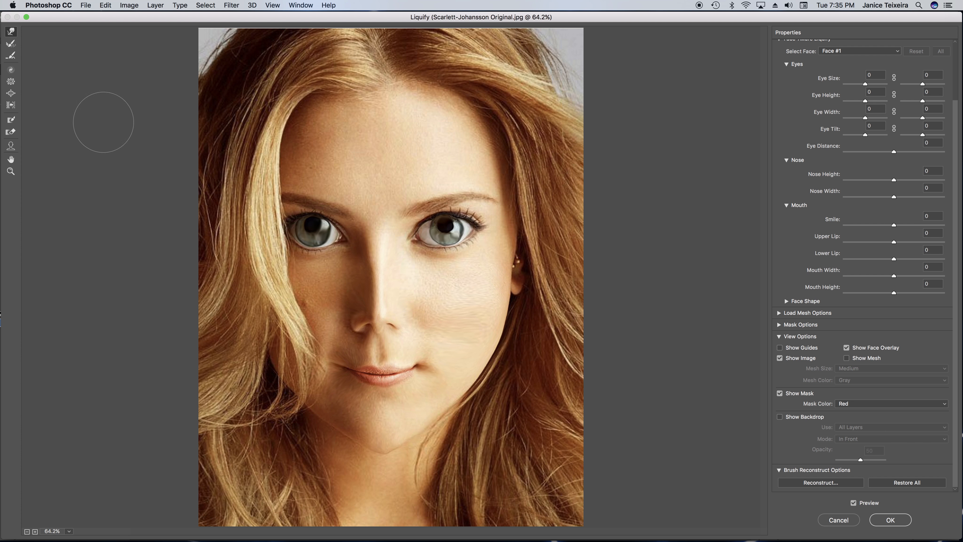
key(bracketright)
key(bracketright)
key(bracketright)
key(bracketright)
key(bracketright)
key(bracketleft)
key(bracketleft)
key(bracketleft)
key(bracketleft)
key(bracketleft)
key(bracketleft)
key(bracketleft)
key(bracketleft)
mouse_move(380, 313)
mouse_down()
mouse_move(382, 325)
mouse_move(404, 319)
mouse_move(356, 317)
mouse_move(357, 329)
mouse_up()
drag(375, 371, 390, 367)
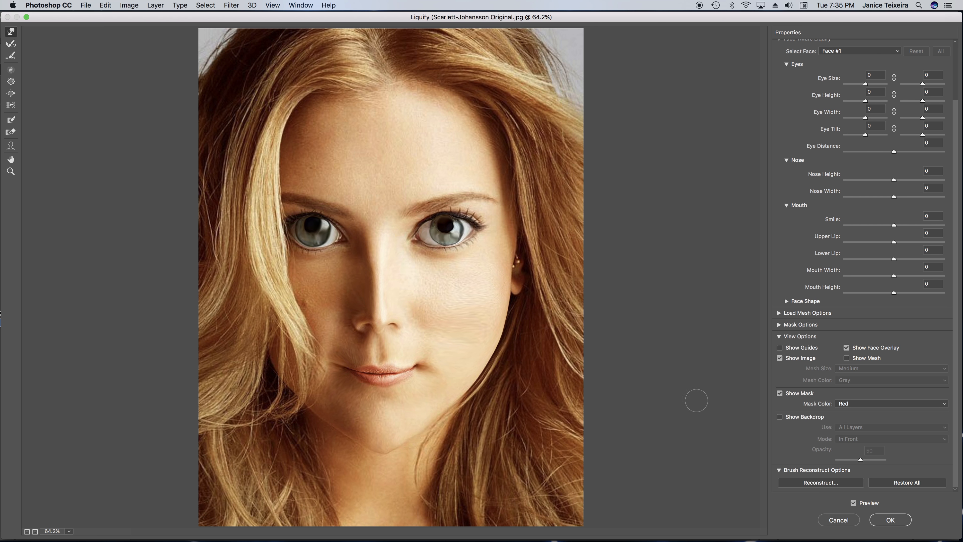
Apply the Liquify changes and toggle the Manga layer's visibility to compare it with the original photo
click(890, 519)
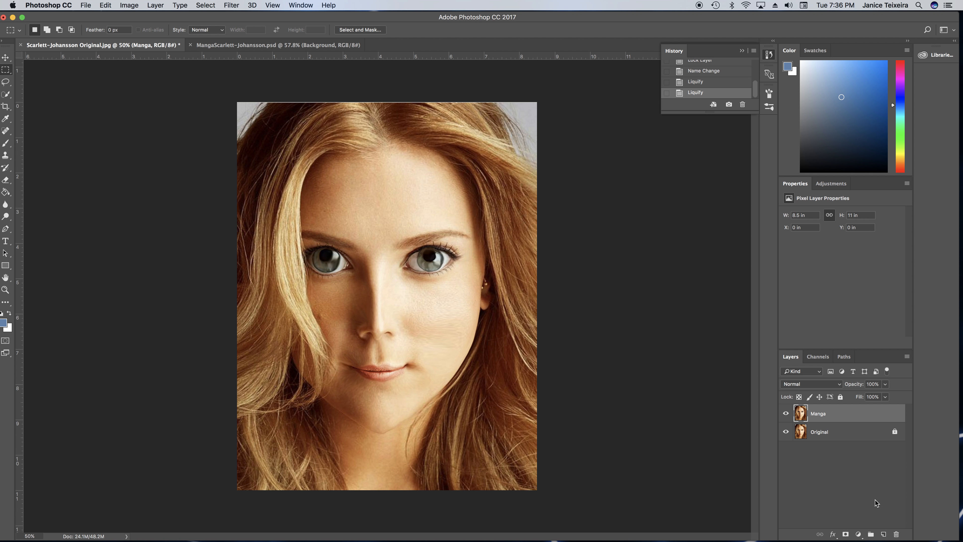
click(786, 414)
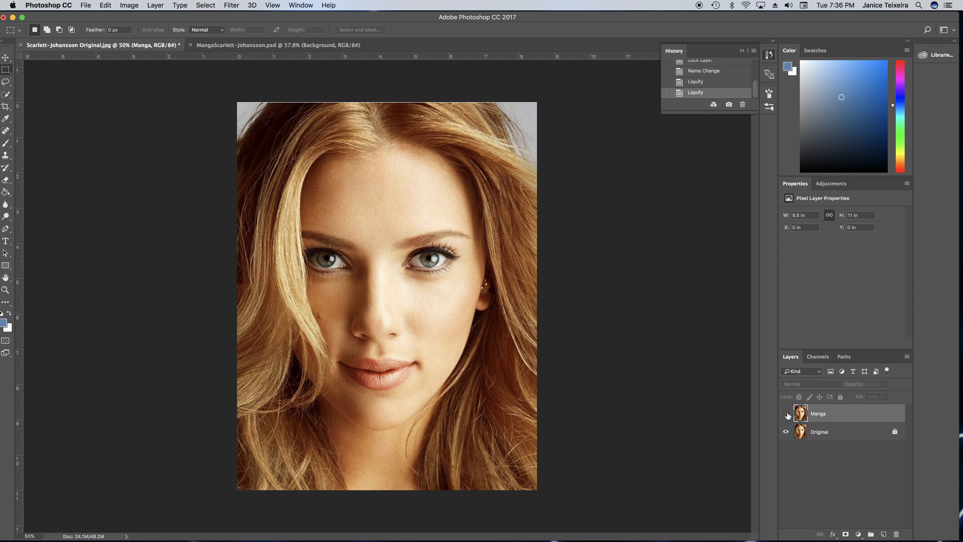
click(786, 413)
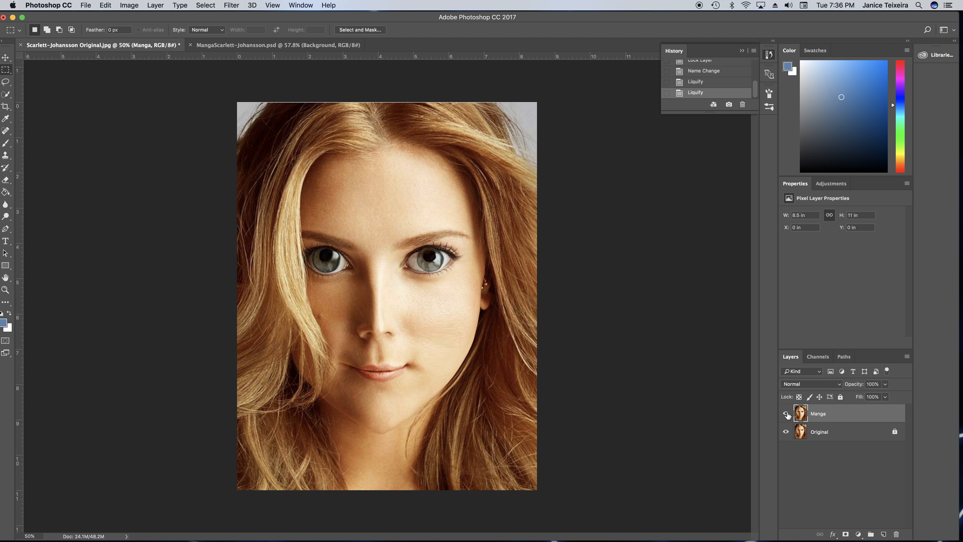
Save the layered document in Photoshop format as "Last, First, Manga.psd" in the Manga Effect folder
click(86, 6)
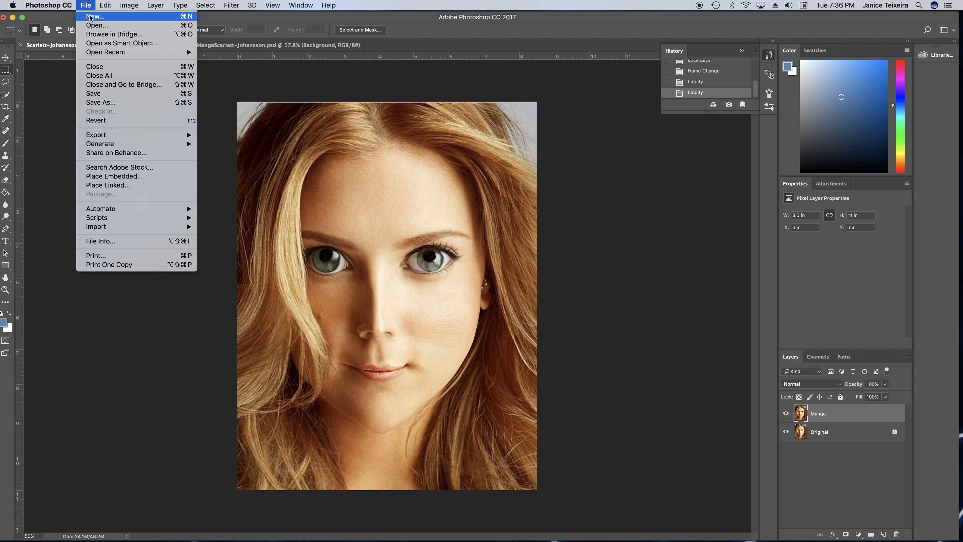
click(102, 94)
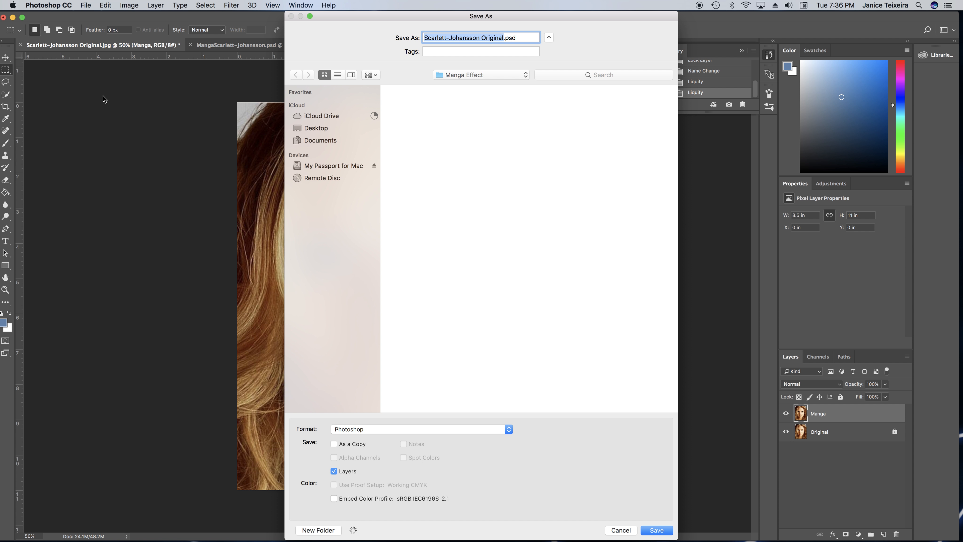
text(L)
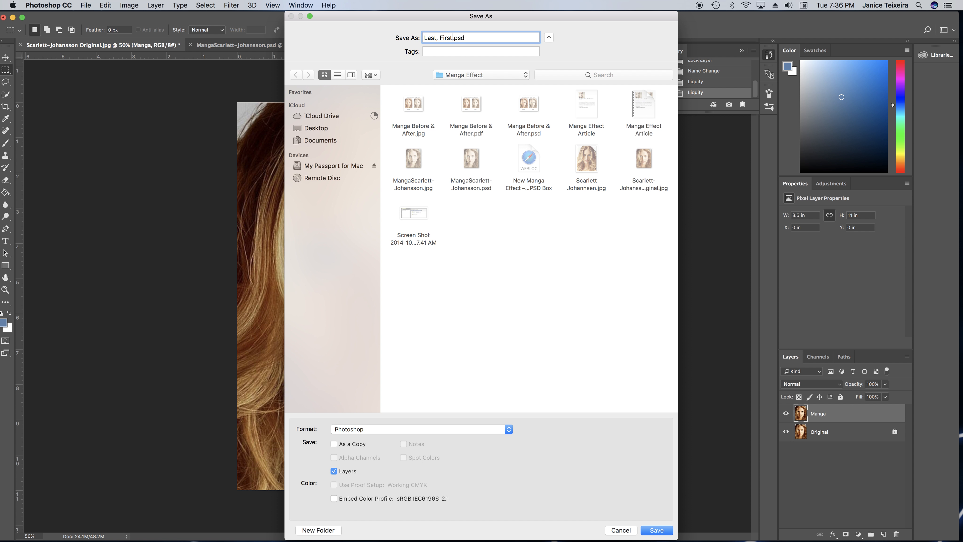
text(ast, First, Manga)
click(655, 529)
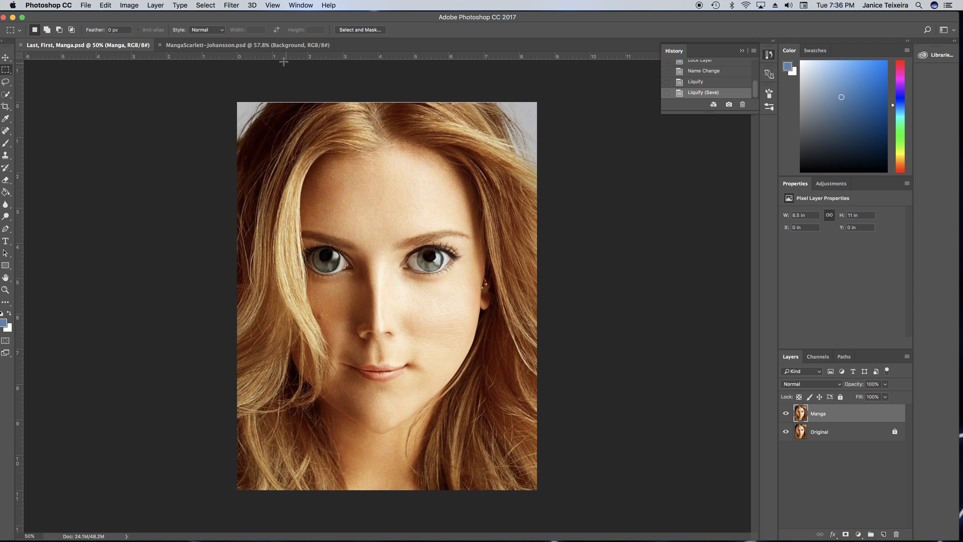
Switch to the MangaScarlett-Johansson.psd document to view the finished example and its adjustment layers
click(274, 46)
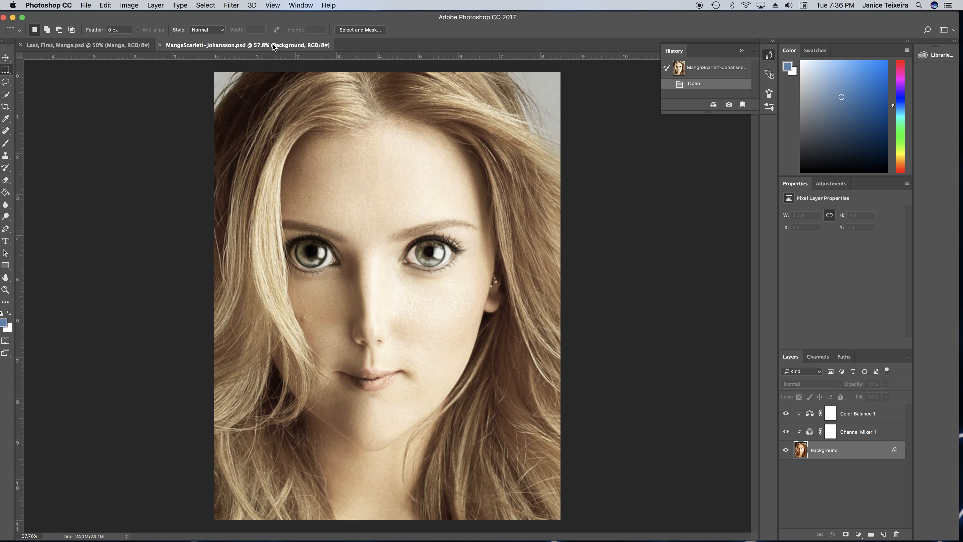